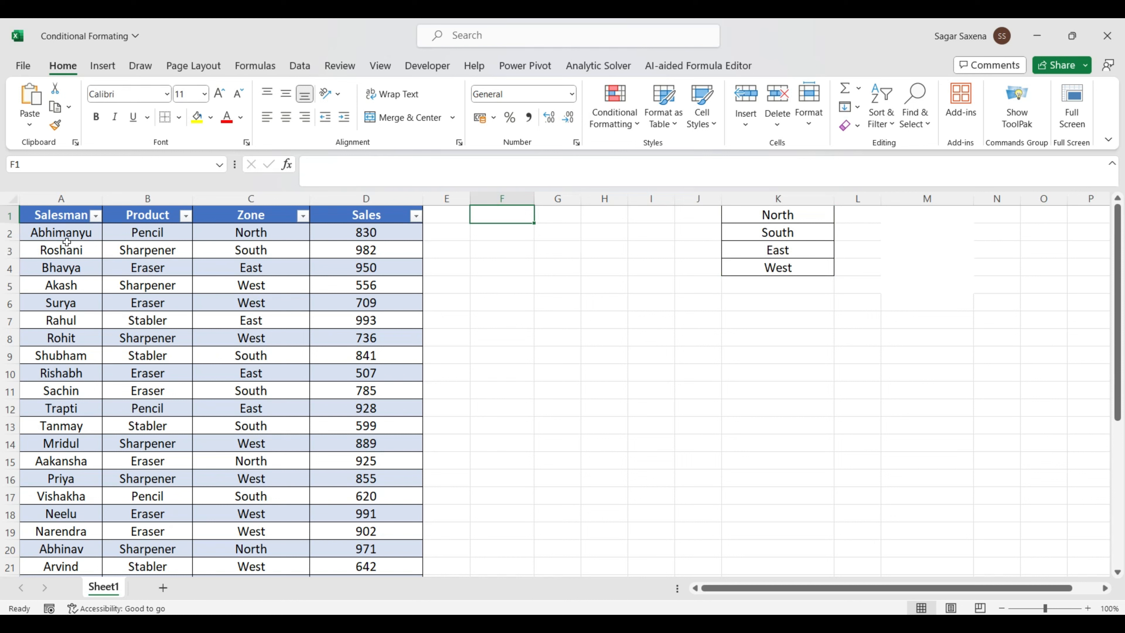
Examine the North zone records in the sales table and the list of zones in K1:K4.
{"action": "left_click_drag", "start_coordinate": [56, 233], "coordinate": [371, 232]}
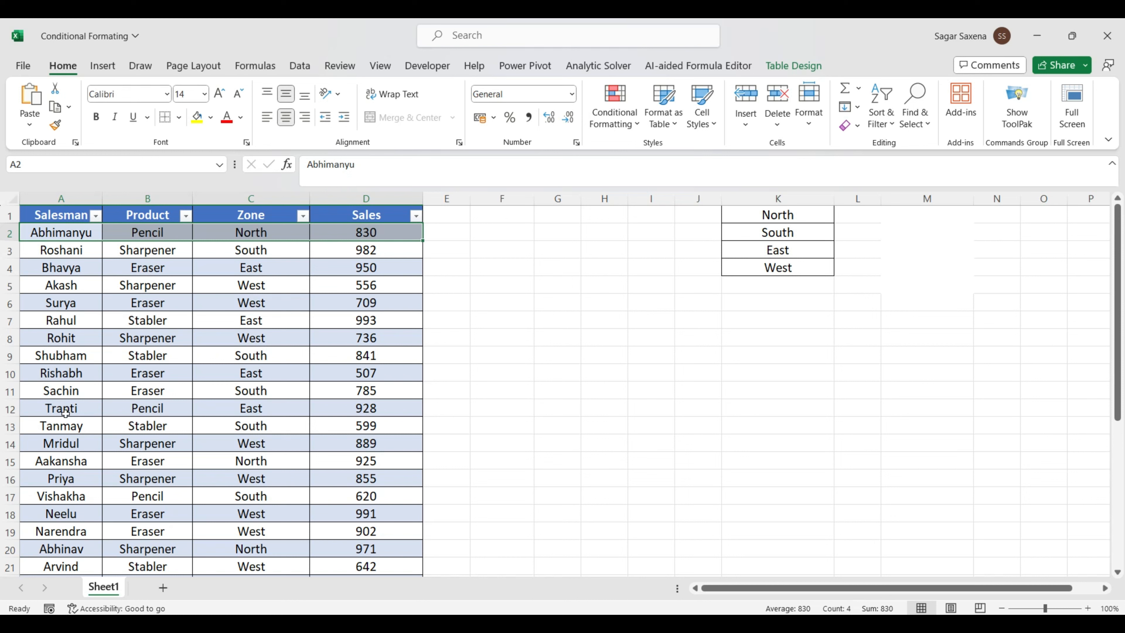
{"action": "left_click_drag", "start_coordinate": [61, 463], "coordinate": [381, 455]}
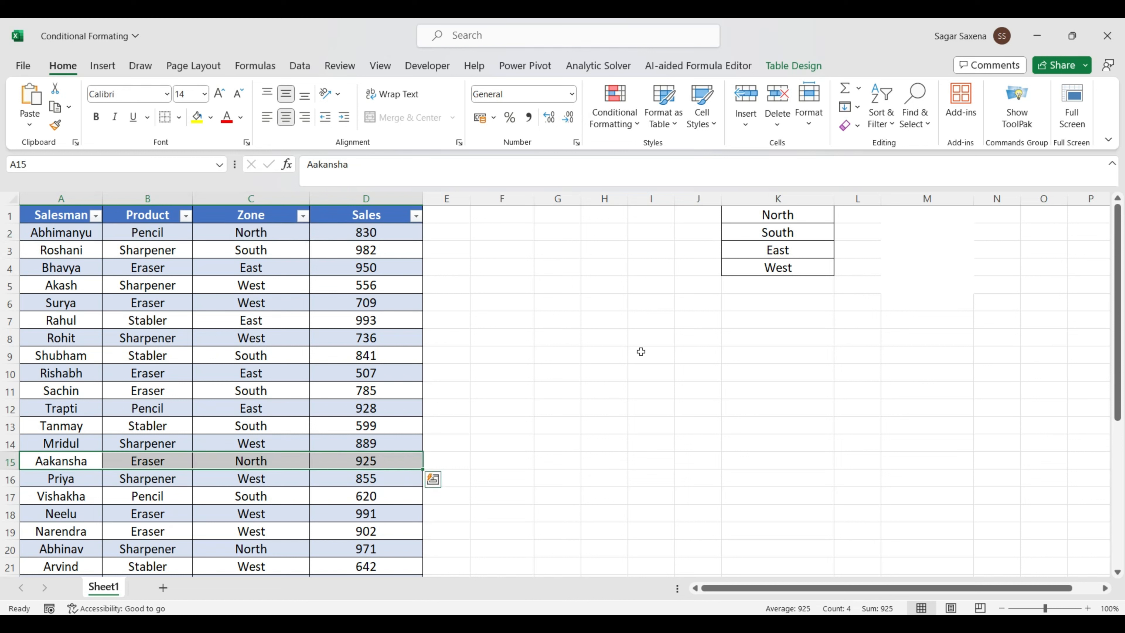
{"action": "left_click", "coordinate": [782, 230]}
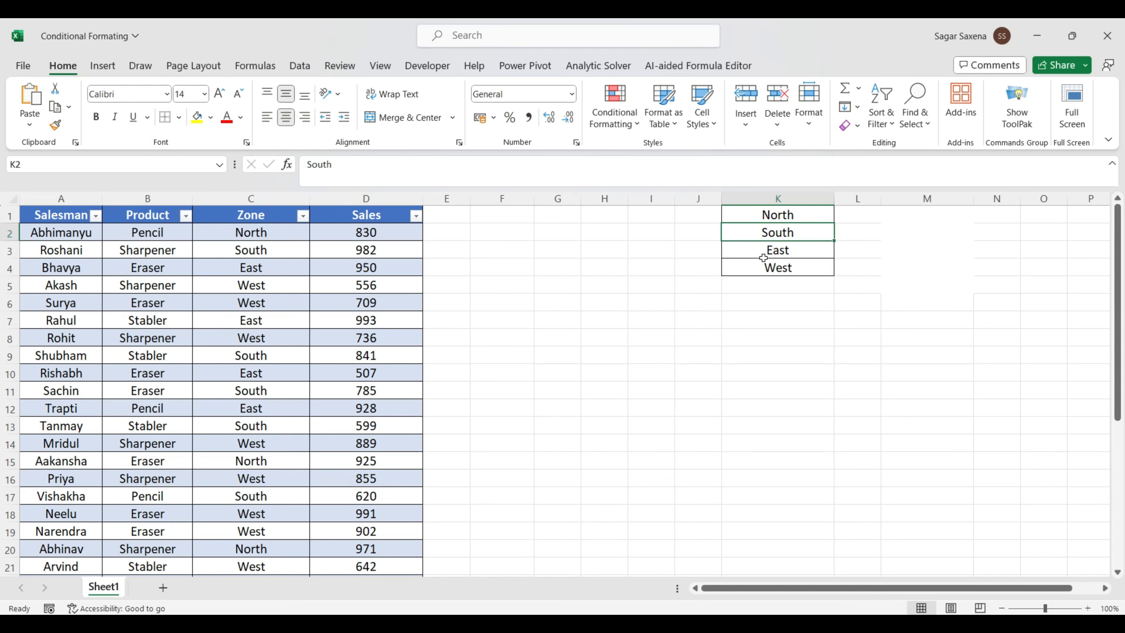
{"action": "left_click", "coordinate": [810, 261]}
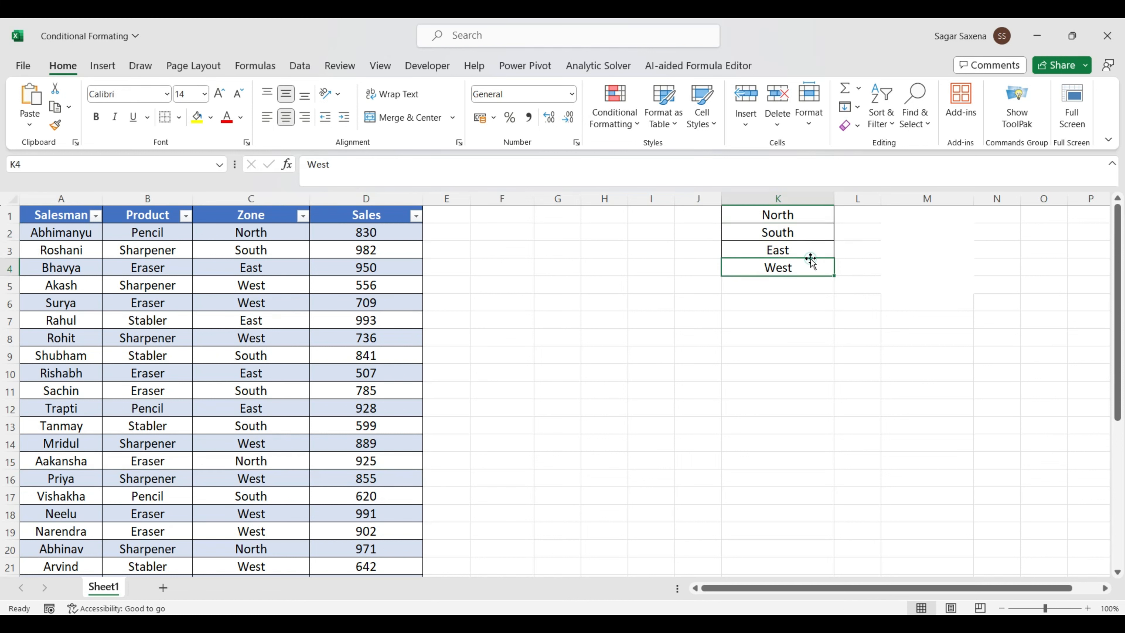
{"action": "left_click", "coordinate": [755, 251]}
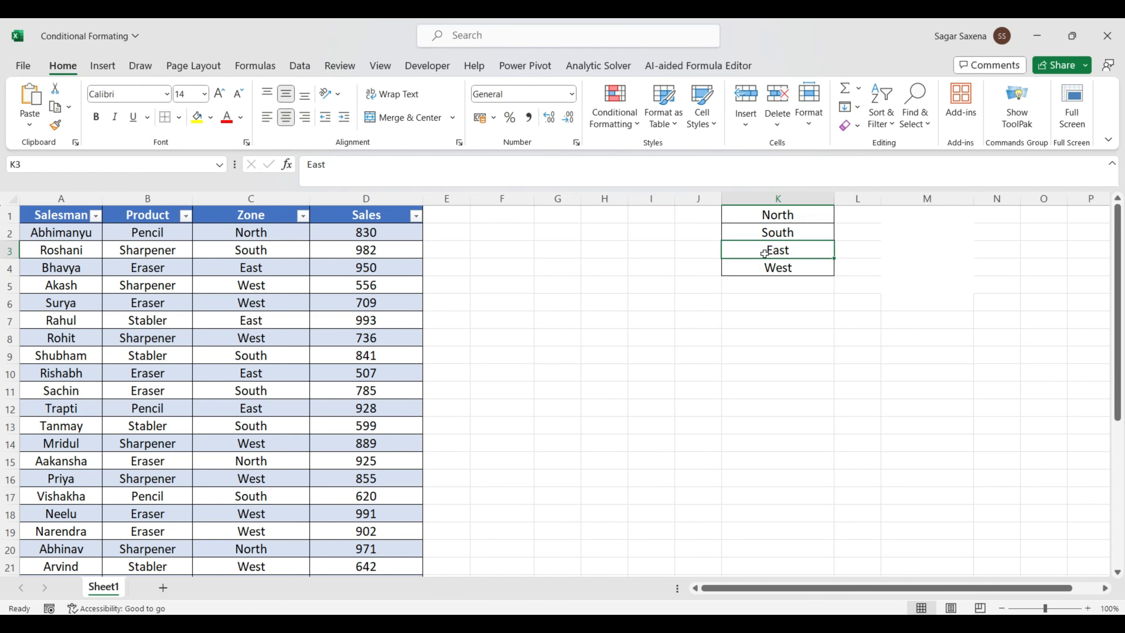
{"action": "left_click", "coordinate": [498, 226]}
{"action": "left_click", "coordinate": [501, 216]}
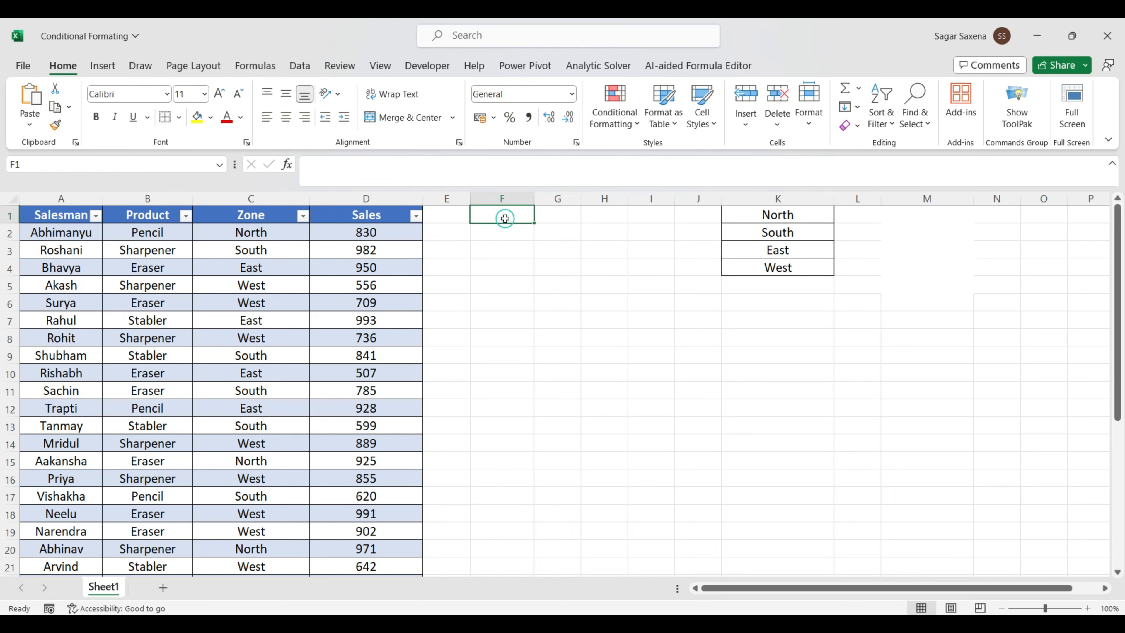
Review the ribbon customization options for the Developer tab and the popular commands, and close them without changing anything.
{"action": "left_click", "coordinate": [428, 67]}
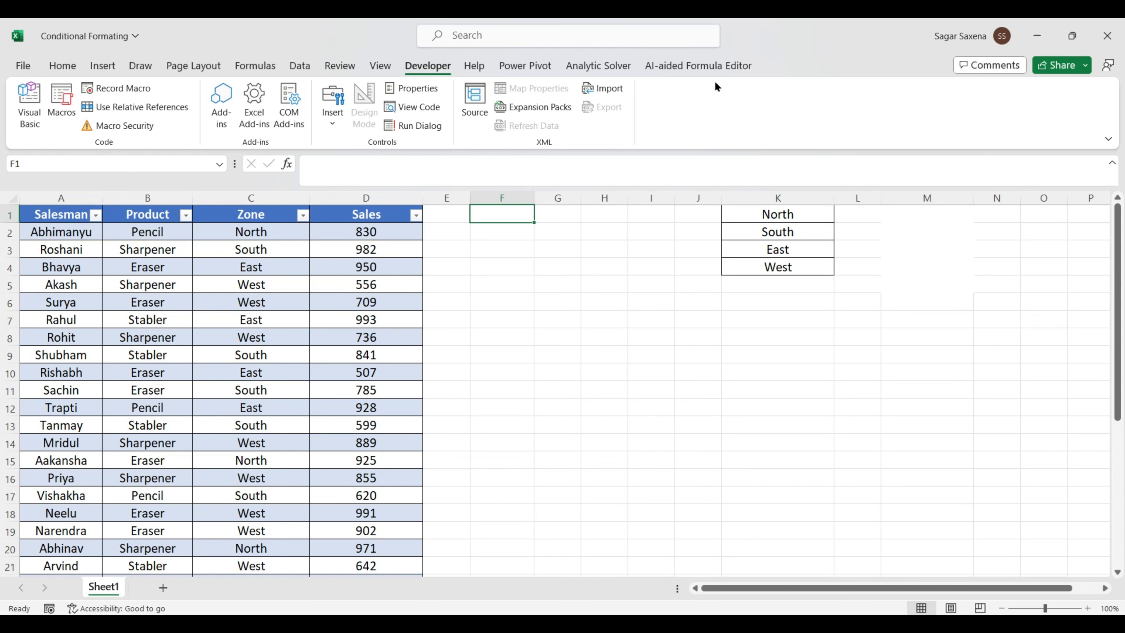
{"action": "right_click", "coordinate": [687, 78]}
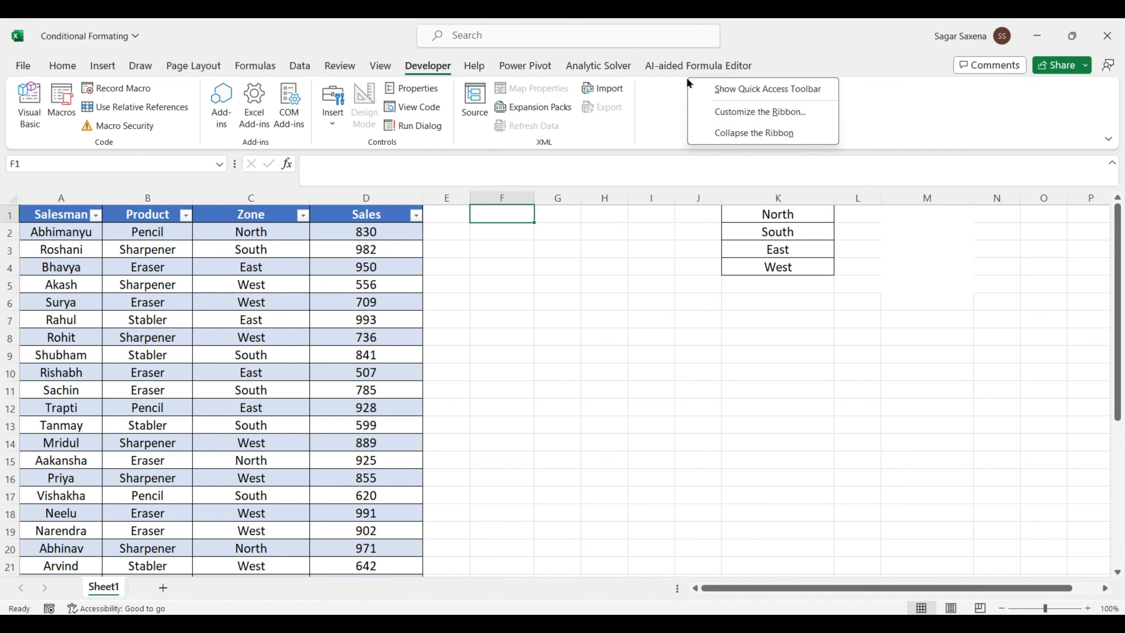
{"action": "left_click", "coordinate": [759, 112]}
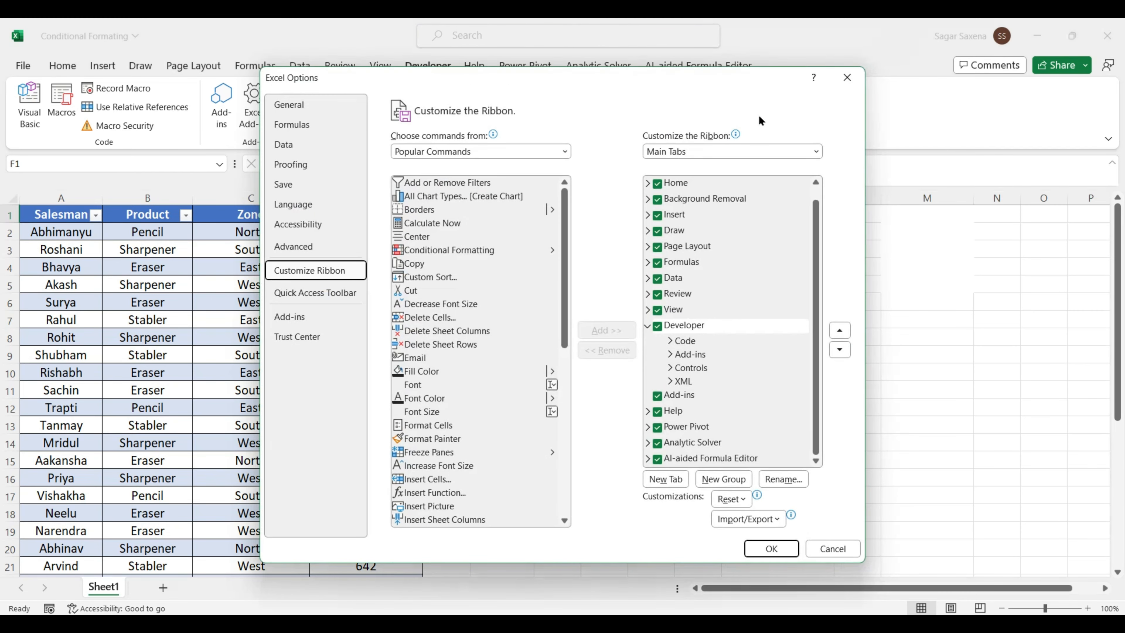
{"action": "left_click_drag", "start_coordinate": [555, 88], "coordinate": [511, 58]}
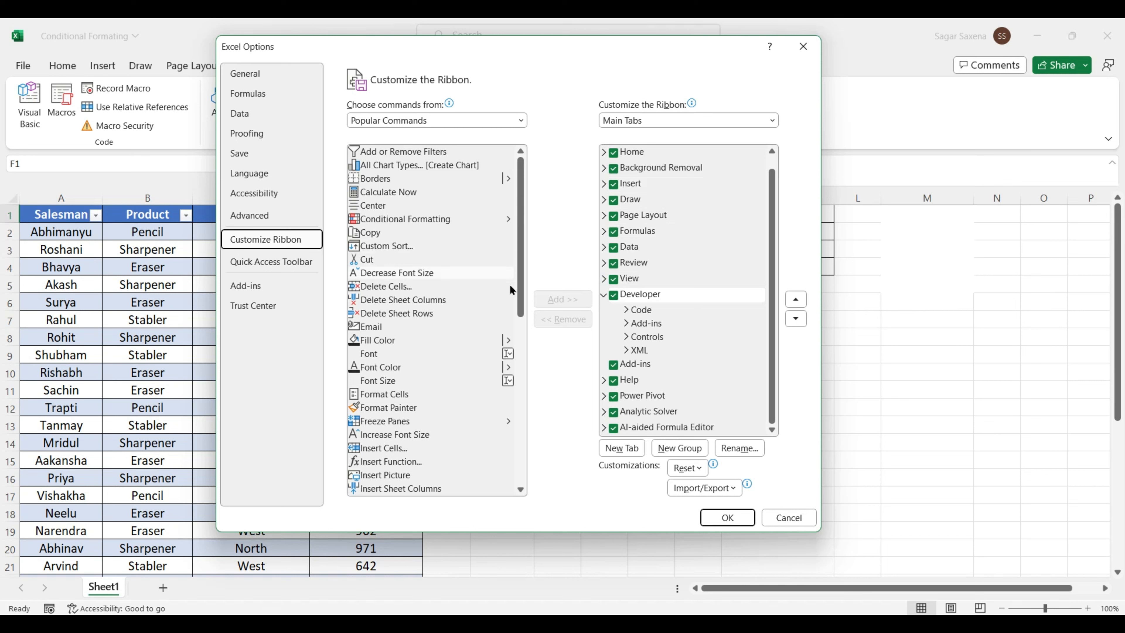
{"action": "left_click_drag", "start_coordinate": [520, 271], "coordinate": [535, 477]}
{"action": "left_click", "coordinate": [618, 295]}
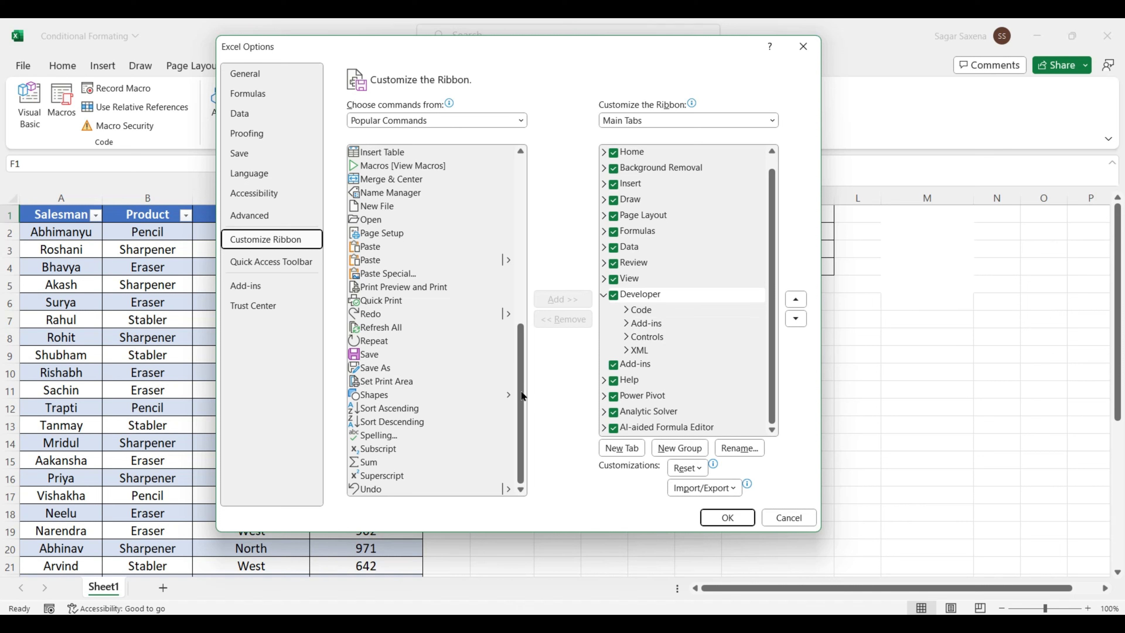
{"action": "scroll", "coordinate": [522, 386], "scroll_direction": "up", "scroll_amount": 10}
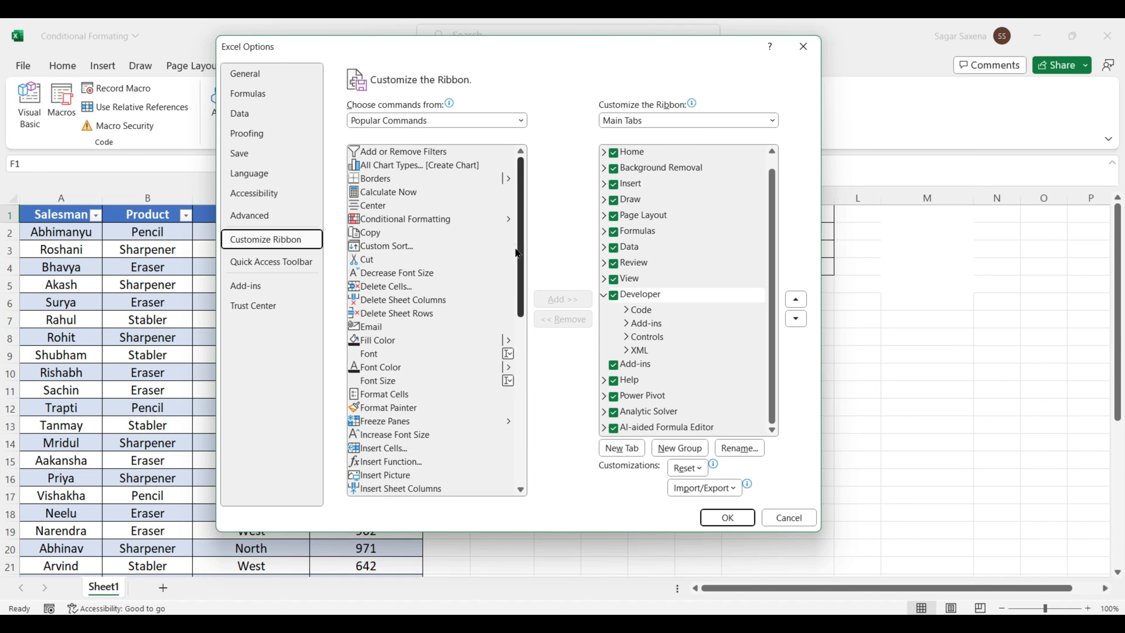
{"action": "left_click_drag", "start_coordinate": [516, 243], "coordinate": [535, 357]}
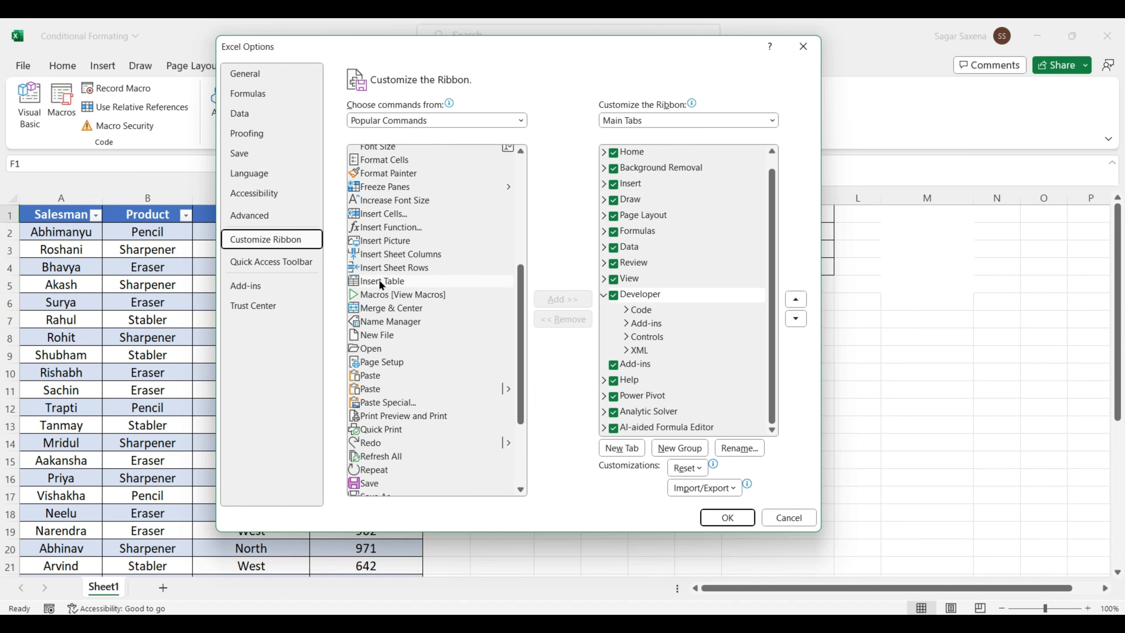
{"action": "left_click", "coordinate": [381, 283]}
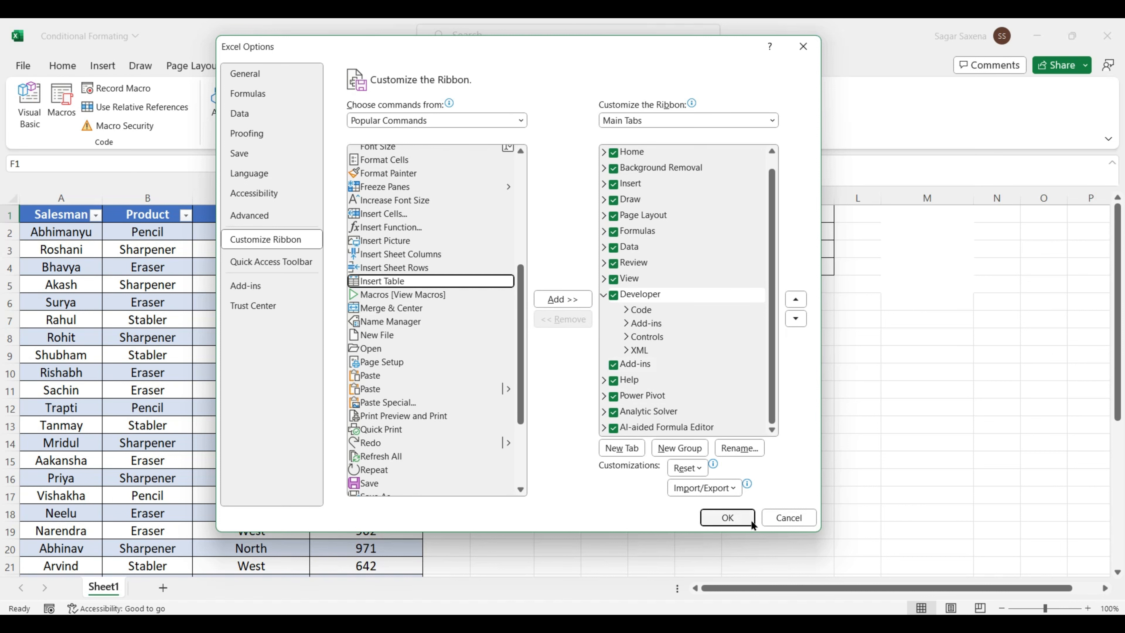
{"action": "left_click", "coordinate": [787, 518]}
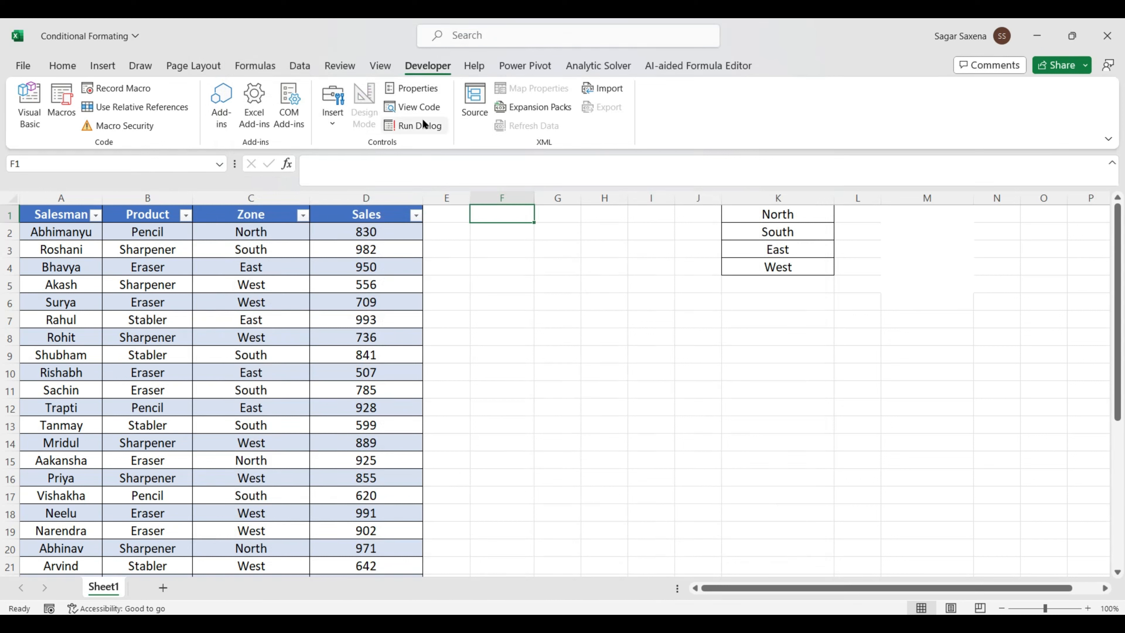
Insert a list box form control in column F, covering about cells F1 to F5.
{"action": "left_click", "coordinate": [334, 126]}
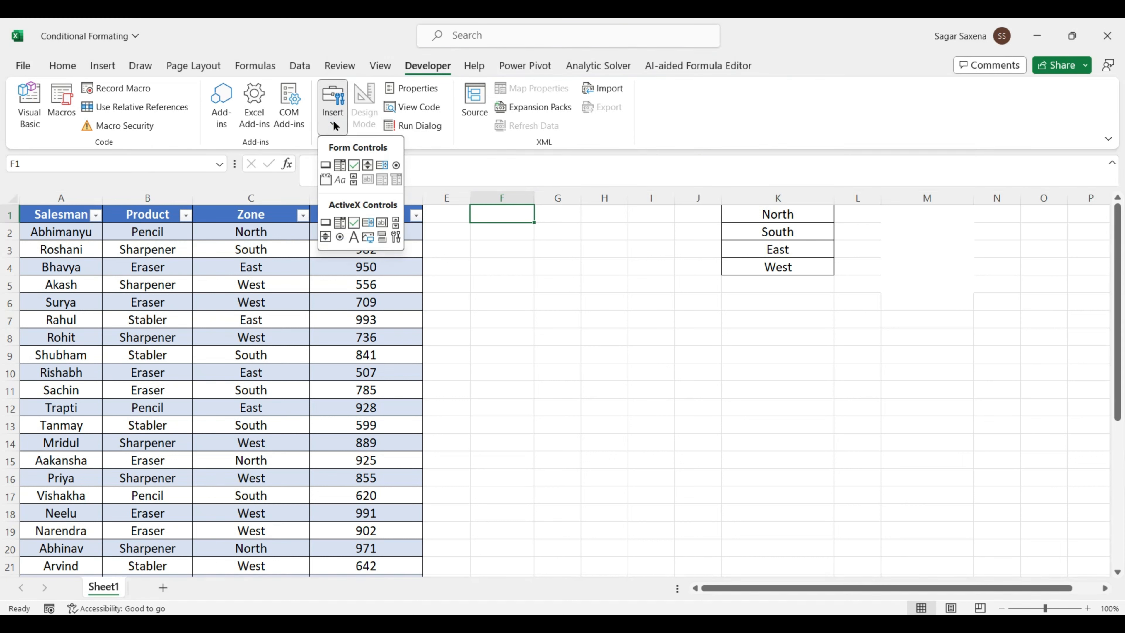
{"action": "left_click", "coordinate": [382, 164]}
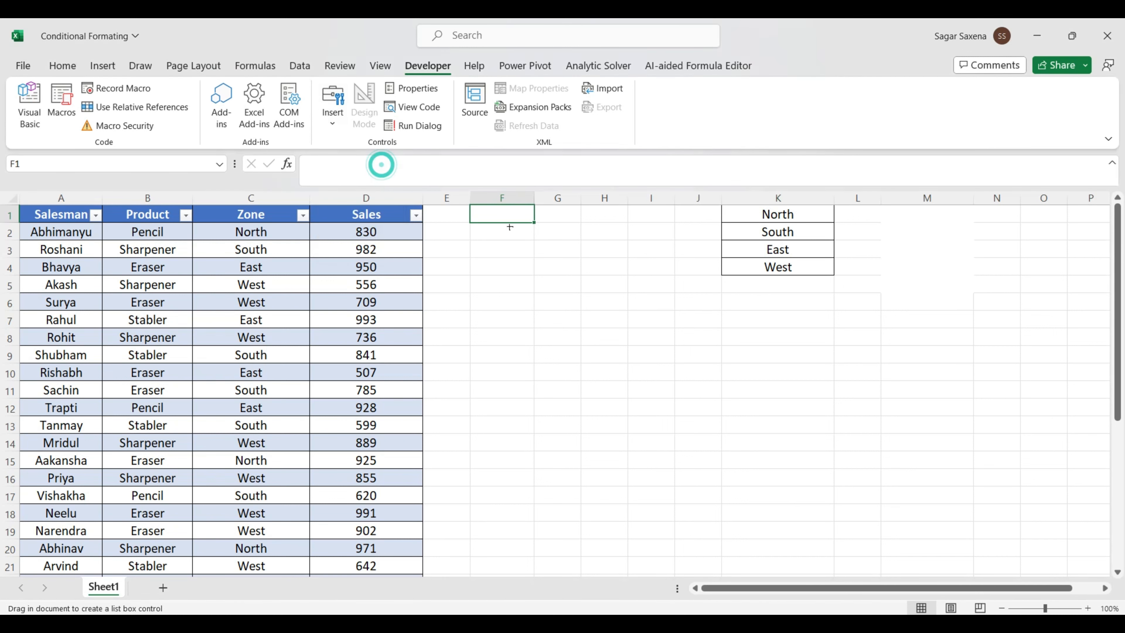
{"action": "left_click_drag", "start_coordinate": [470, 208], "coordinate": [533, 292]}
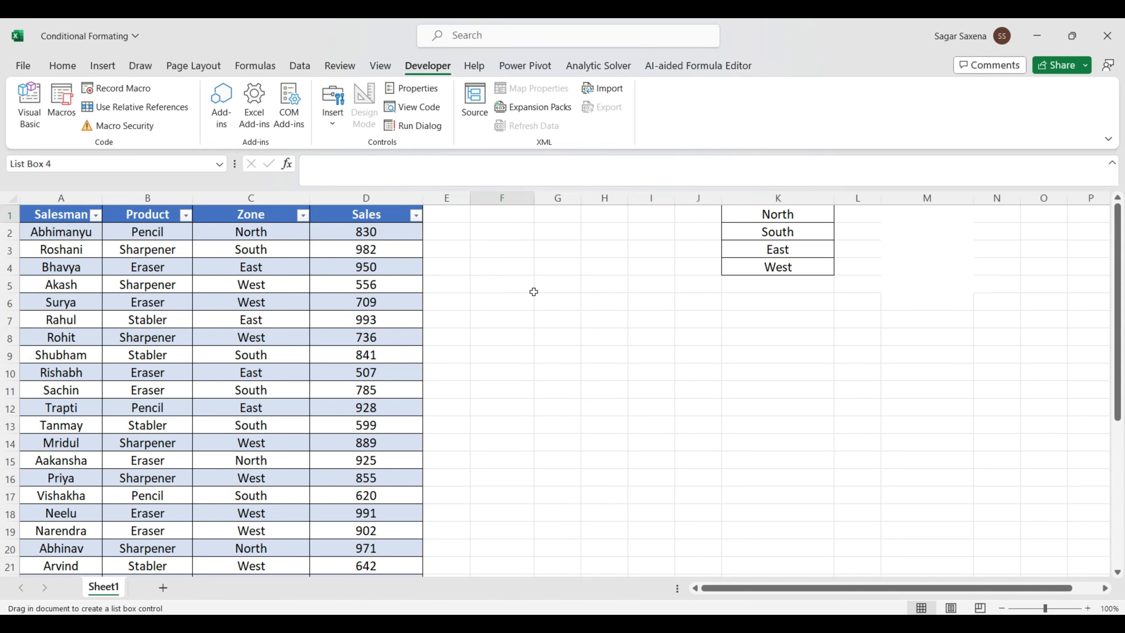
{"action": "left_click_drag", "start_coordinate": [503, 209], "coordinate": [502, 207]}
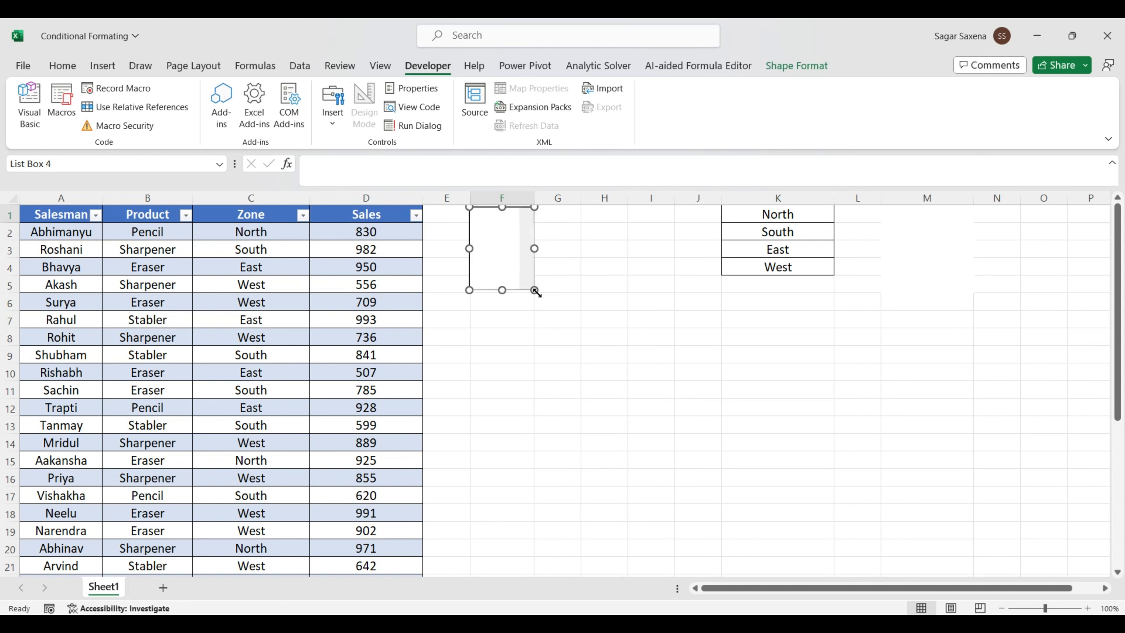
Set the list box's input range to the zone list in $K$1:$K$4.
{"action": "right_click", "coordinate": [474, 261]}
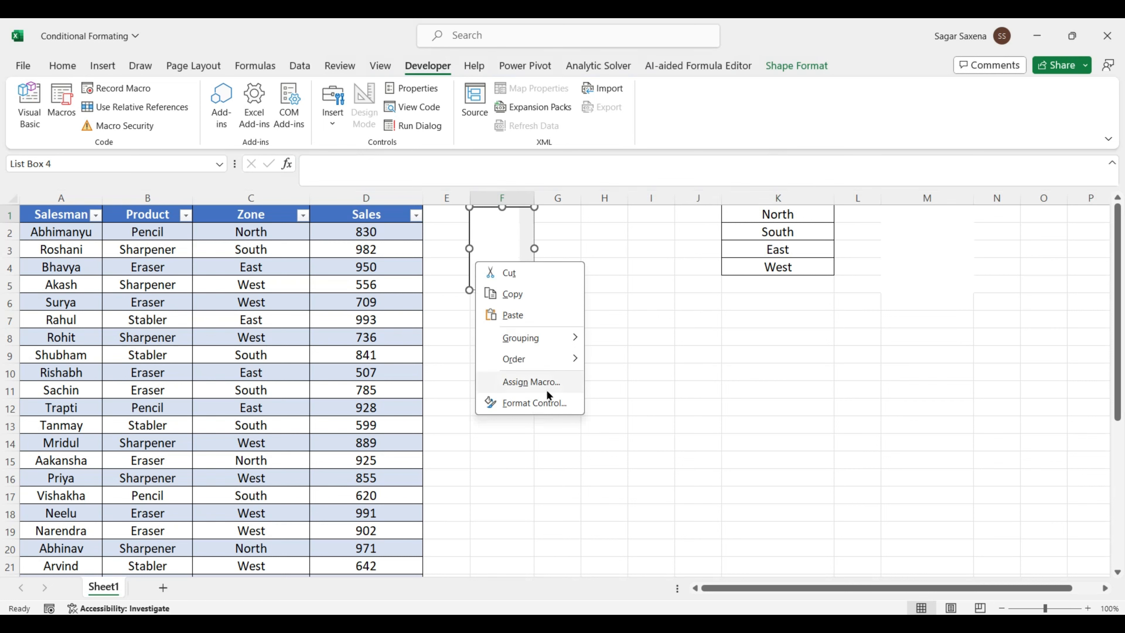
{"action": "left_click", "coordinate": [538, 403]}
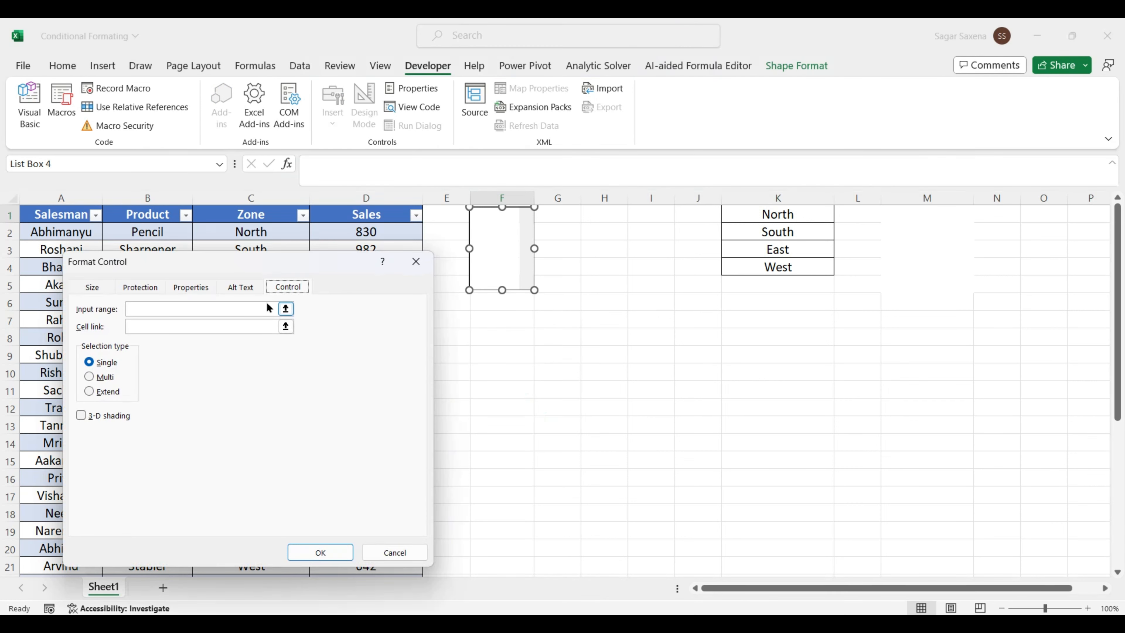
{"action": "left_click_drag", "start_coordinate": [236, 270], "coordinate": [434, 216]}
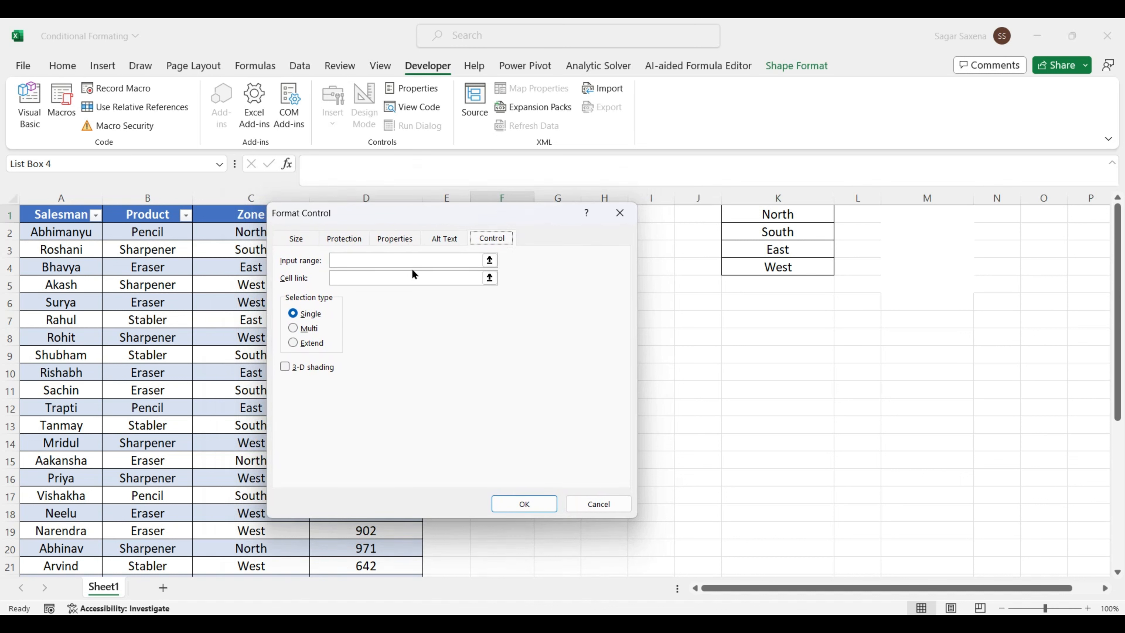
{"action": "left_click", "coordinate": [402, 279]}
{"action": "left_click", "coordinate": [372, 260]}
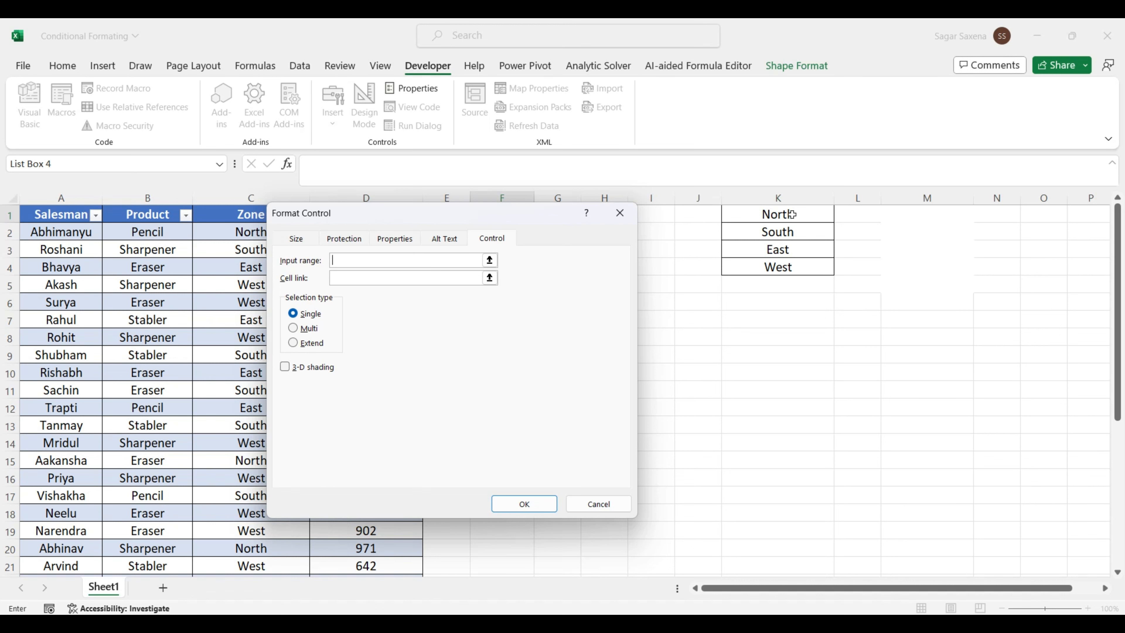
{"action": "left_click_drag", "start_coordinate": [805, 215], "coordinate": [791, 269]}
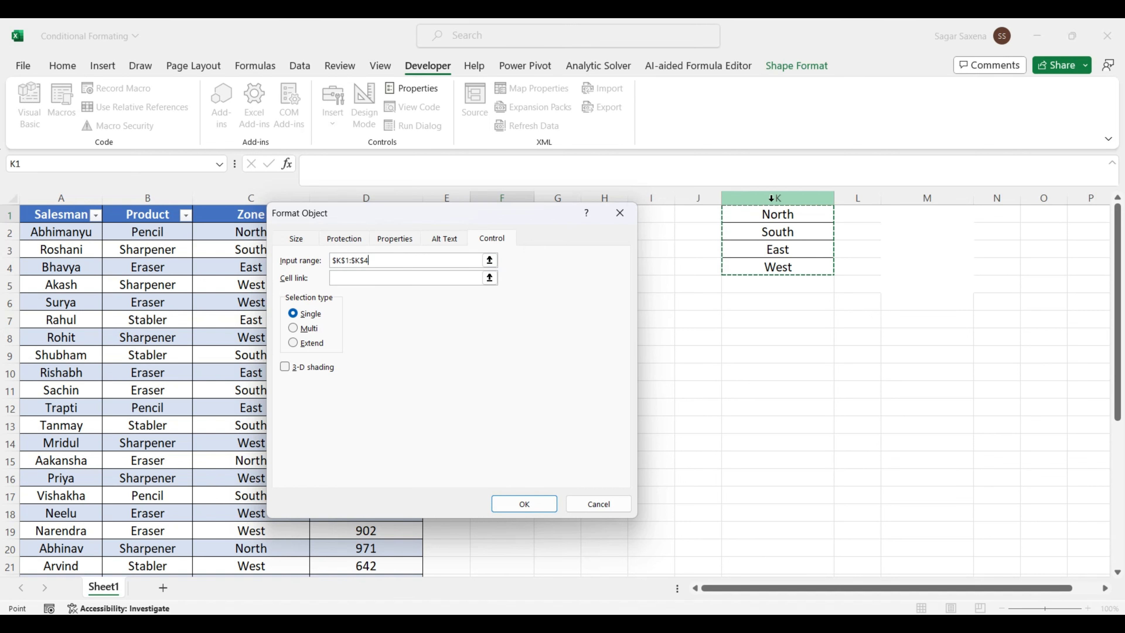
Link the list box to cell $I$1, apply the control settings and deselect the list box.
{"action": "left_click", "coordinate": [361, 279]}
{"action": "left_click", "coordinate": [361, 280]}
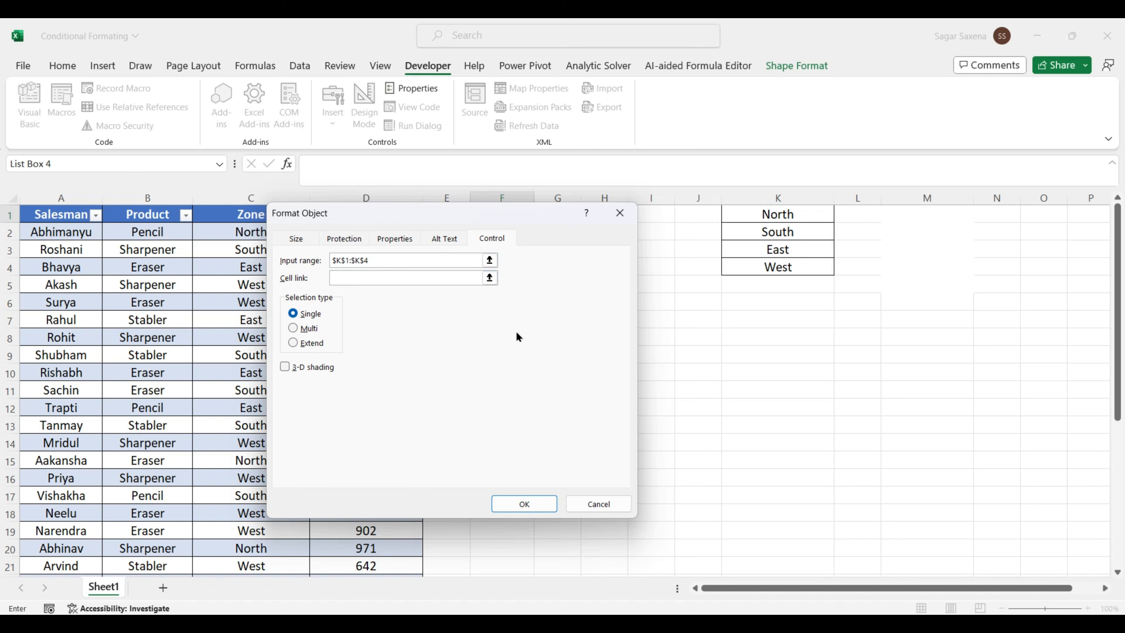
{"action": "left_click_drag", "start_coordinate": [512, 225], "coordinate": [521, 280]}
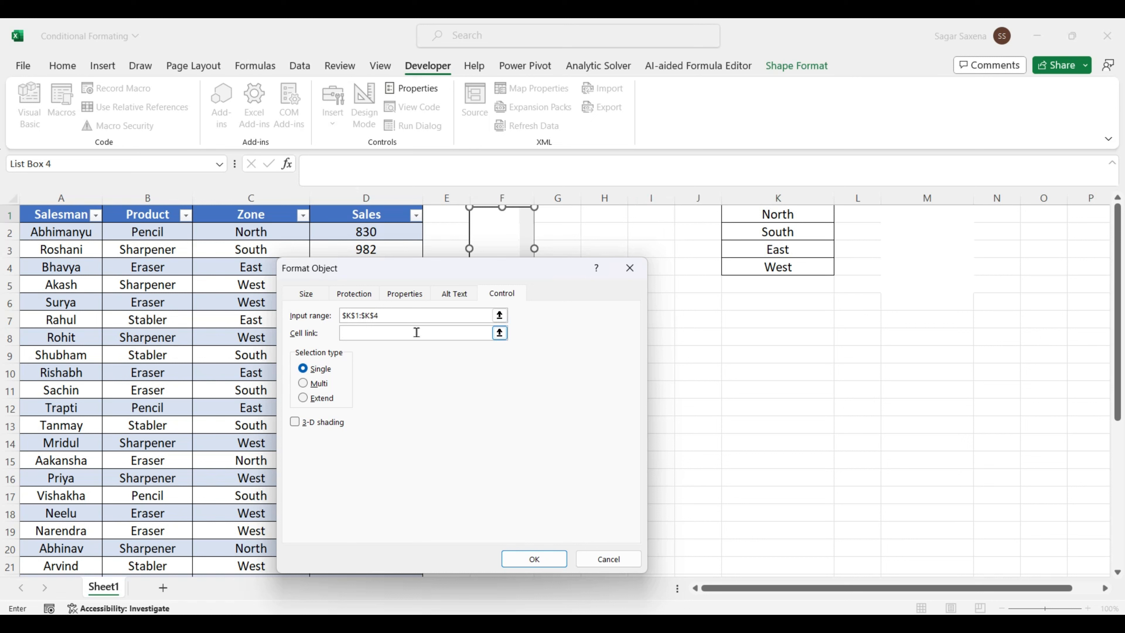
{"action": "left_click", "coordinate": [649, 215]}
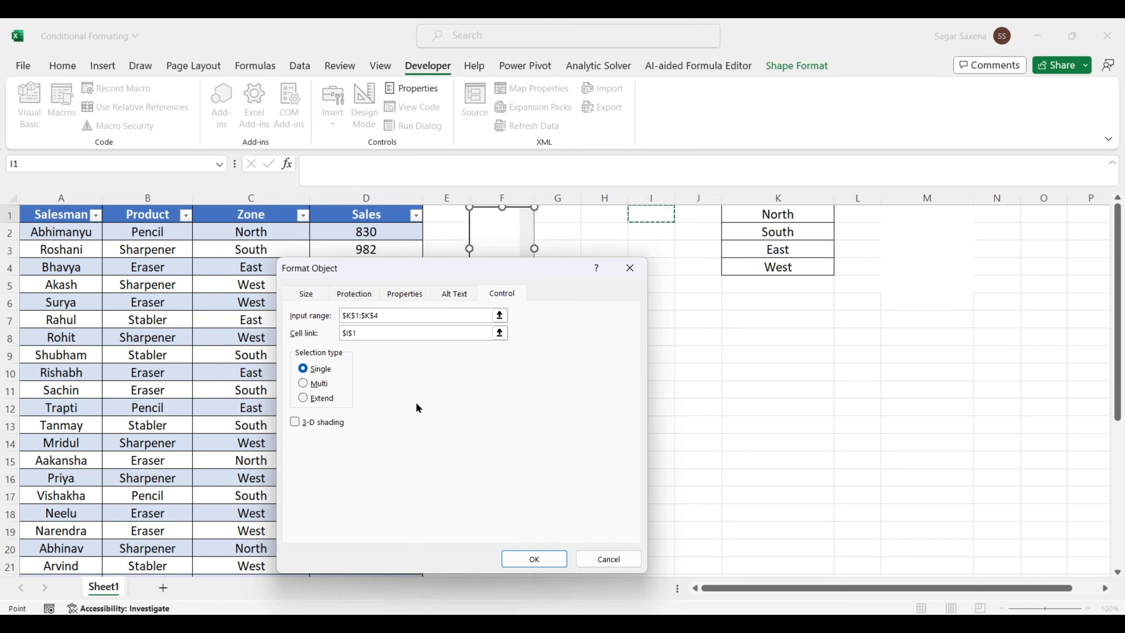
{"action": "left_click", "coordinate": [540, 559]}
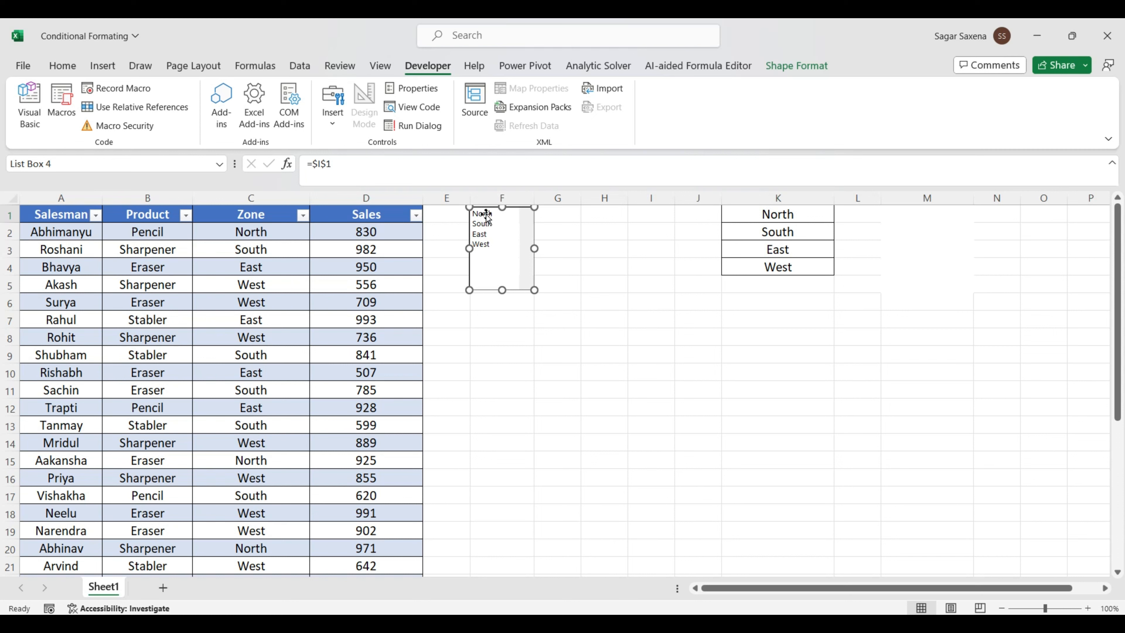
{"action": "left_click", "coordinate": [490, 295]}
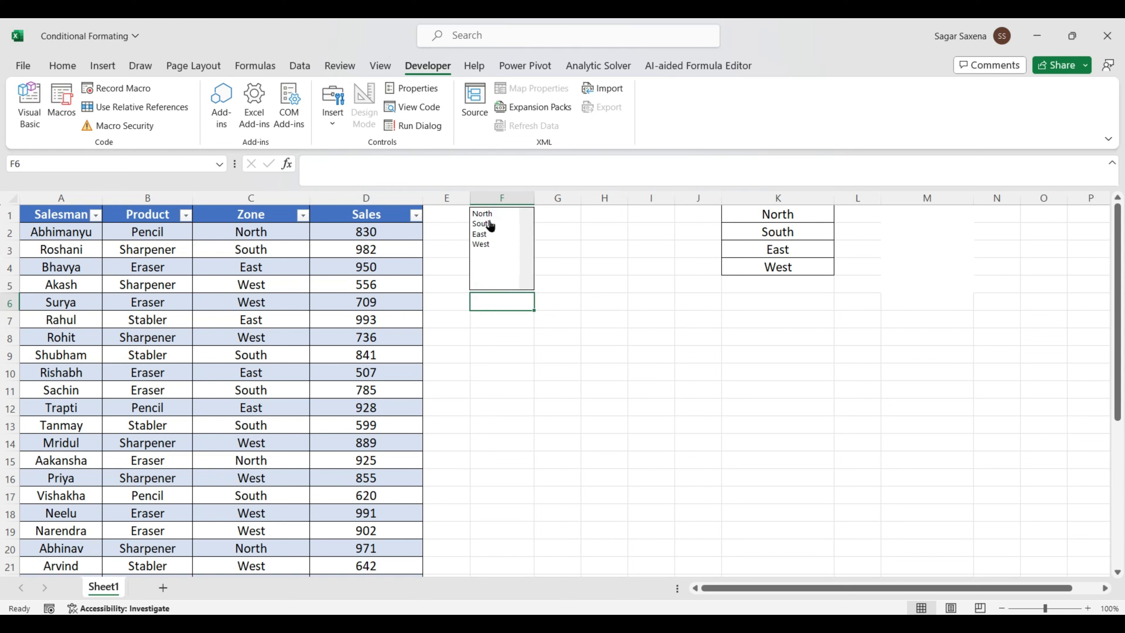
Test the list box by choosing North, South, East and West in turn, and leave North selected.
{"action": "left_click", "coordinate": [484, 214]}
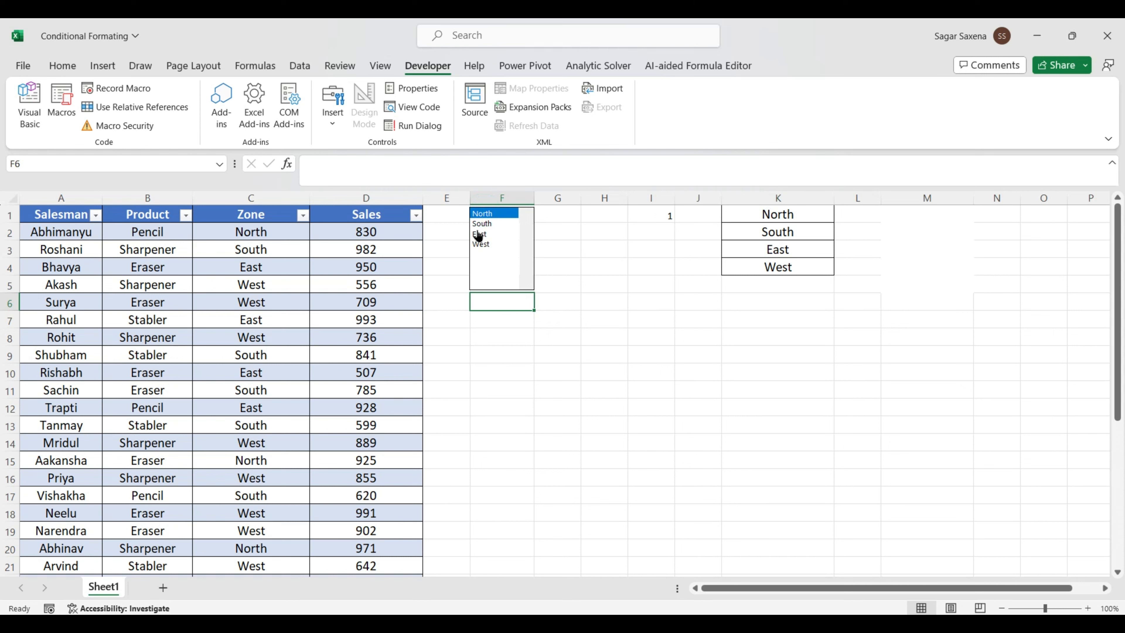
{"action": "left_click", "coordinate": [484, 224]}
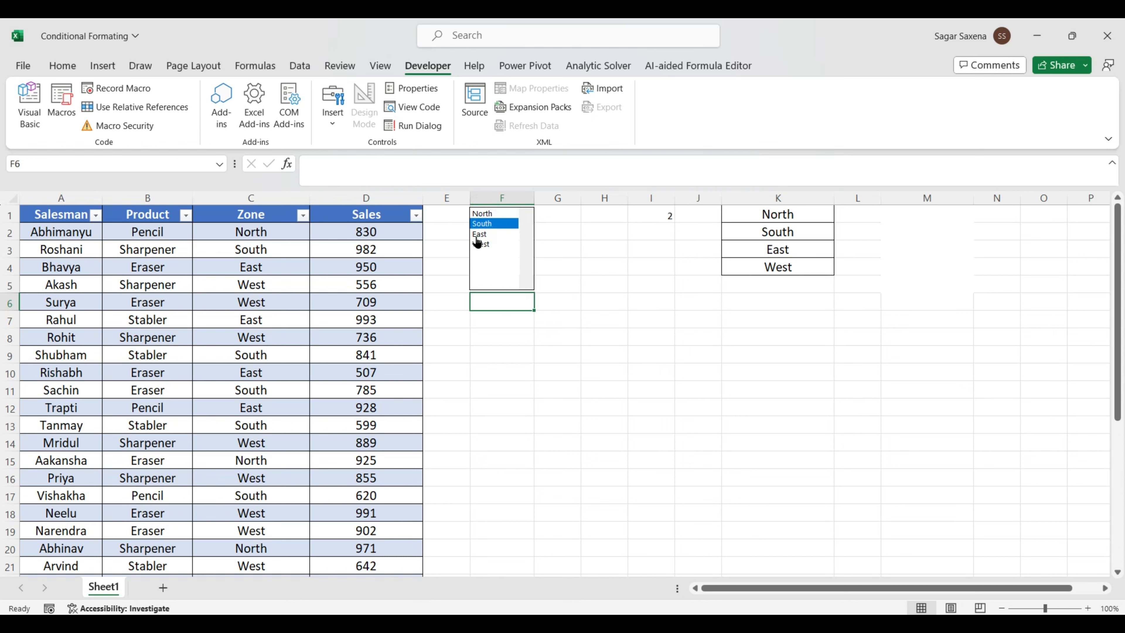
{"action": "left_click", "coordinate": [483, 234]}
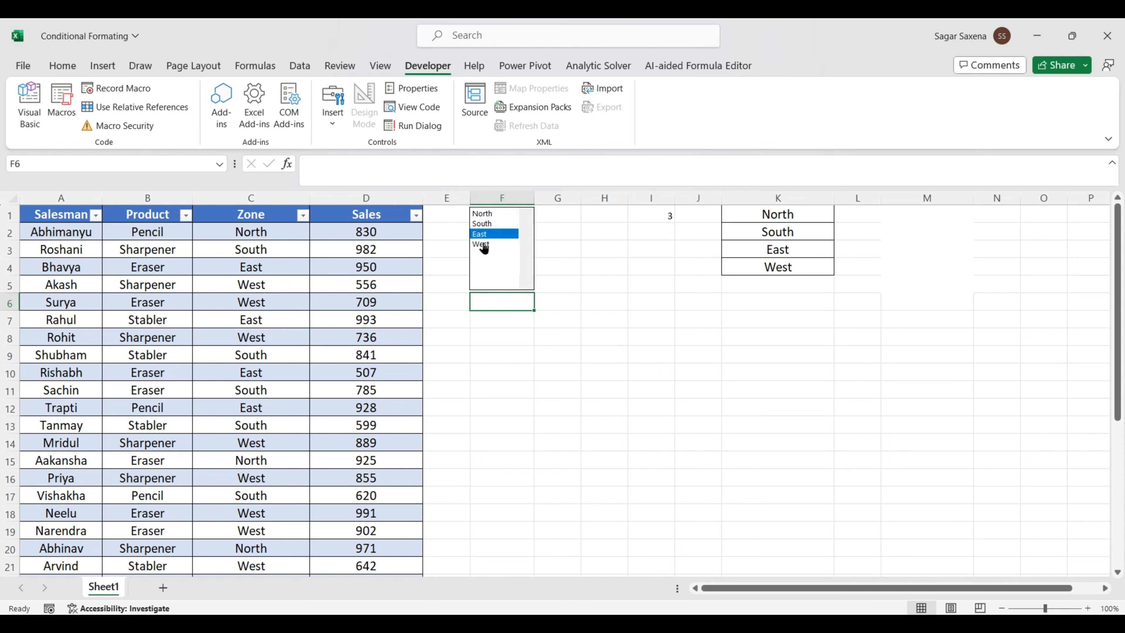
{"action": "left_click", "coordinate": [484, 246]}
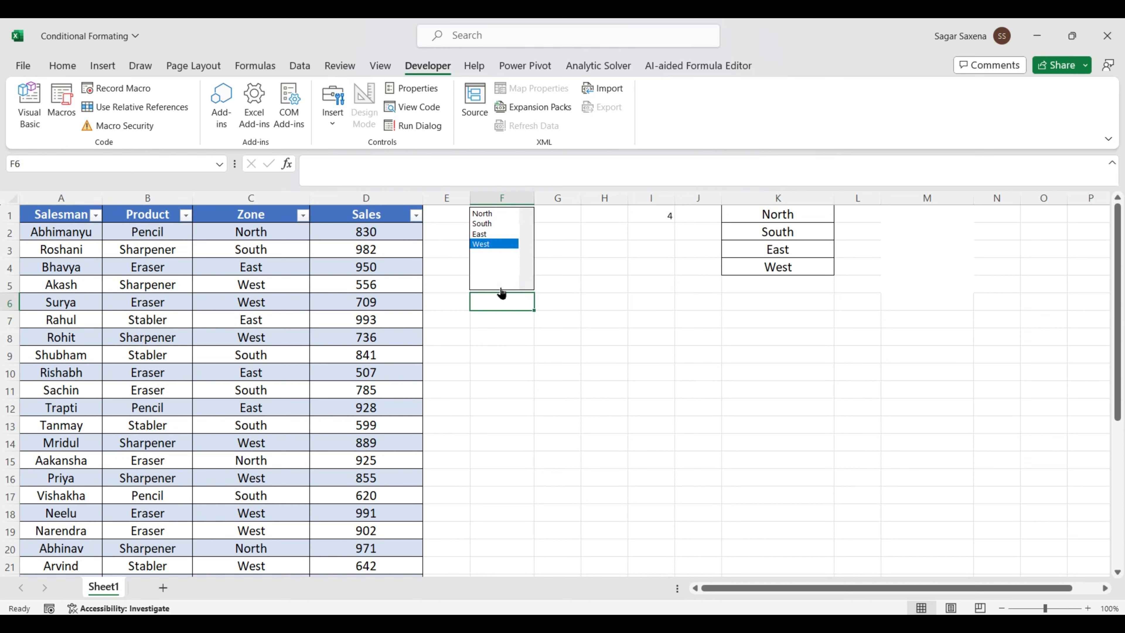
{"action": "left_click", "coordinate": [537, 390]}
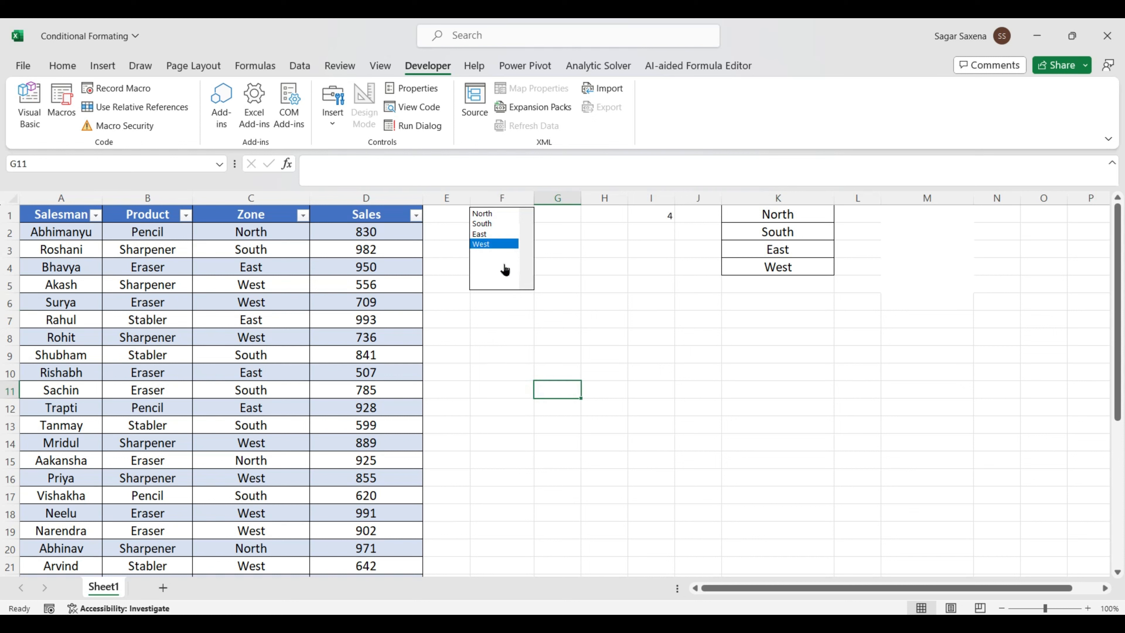
{"action": "left_click", "coordinate": [485, 214]}
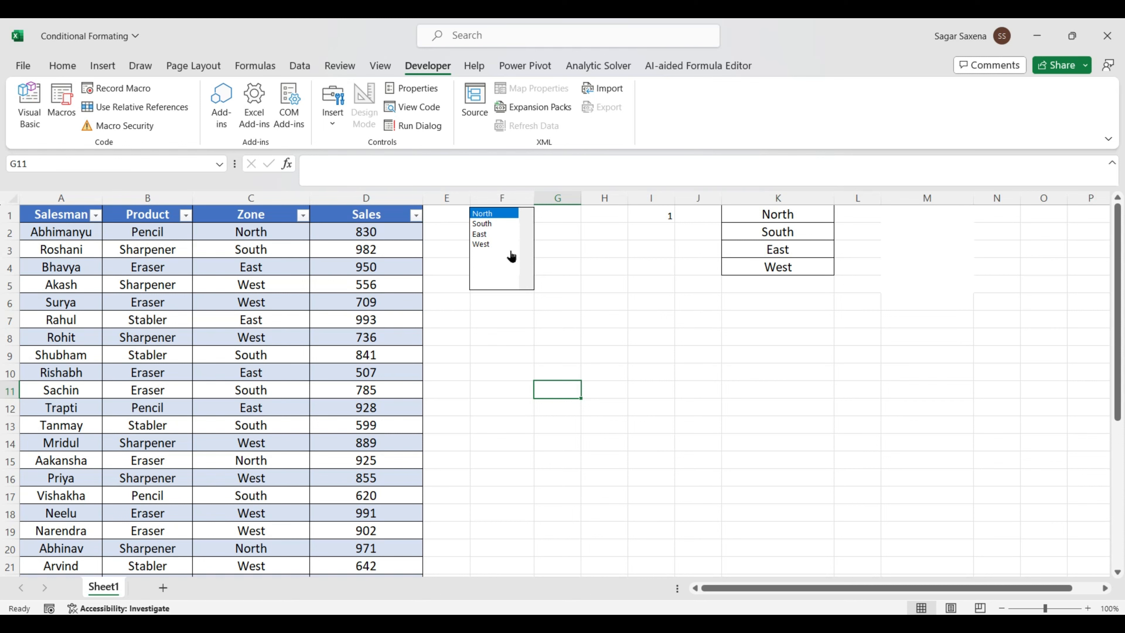
Select all data rows of the sales table, A2:D35, without the header row.
{"action": "left_click", "coordinate": [63, 67]}
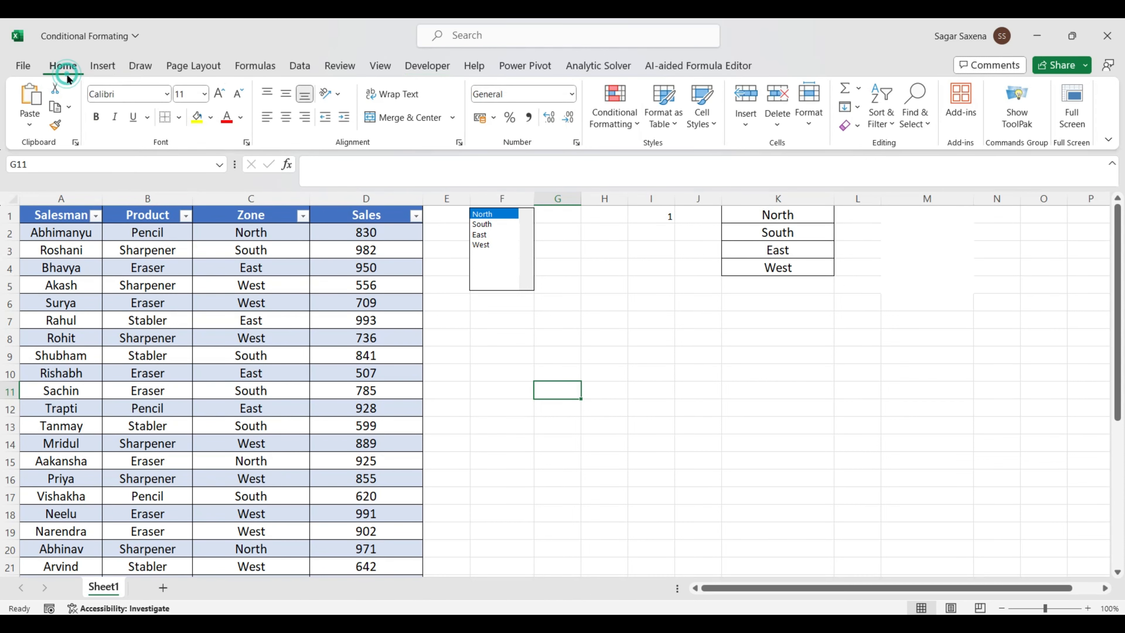
{"action": "left_click", "coordinate": [66, 234]}
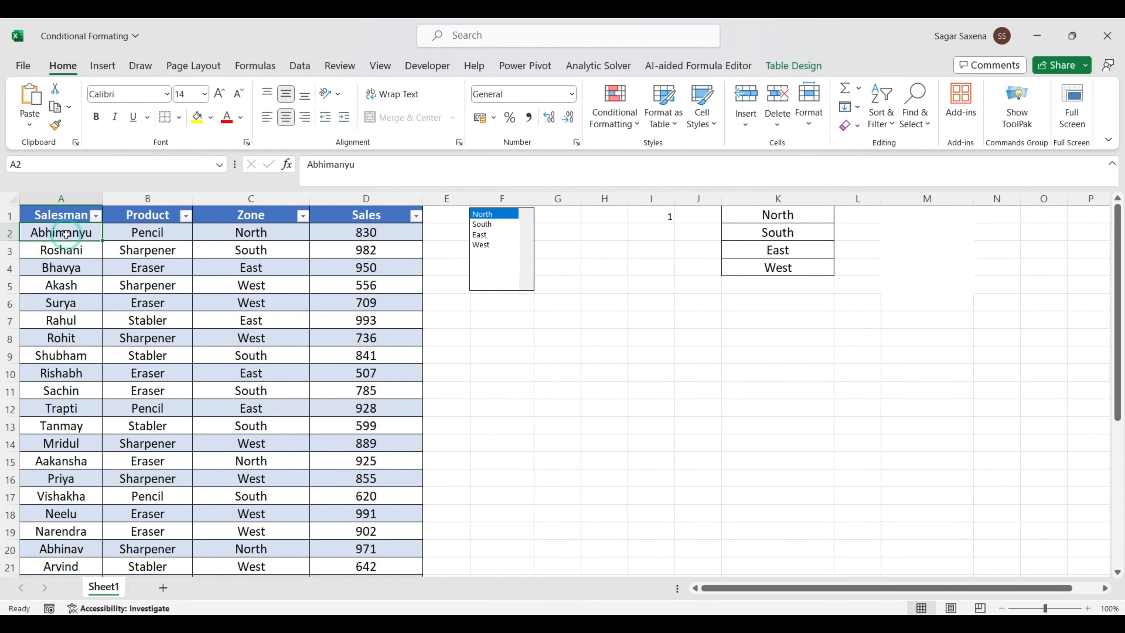
{"action": "key", "text": "shift+Up"}
{"action": "left_click", "coordinate": [66, 234]}
{"action": "key", "text": "ctrl+shift+Right"}
{"action": "key", "text": "ctrl+shift+Down"}
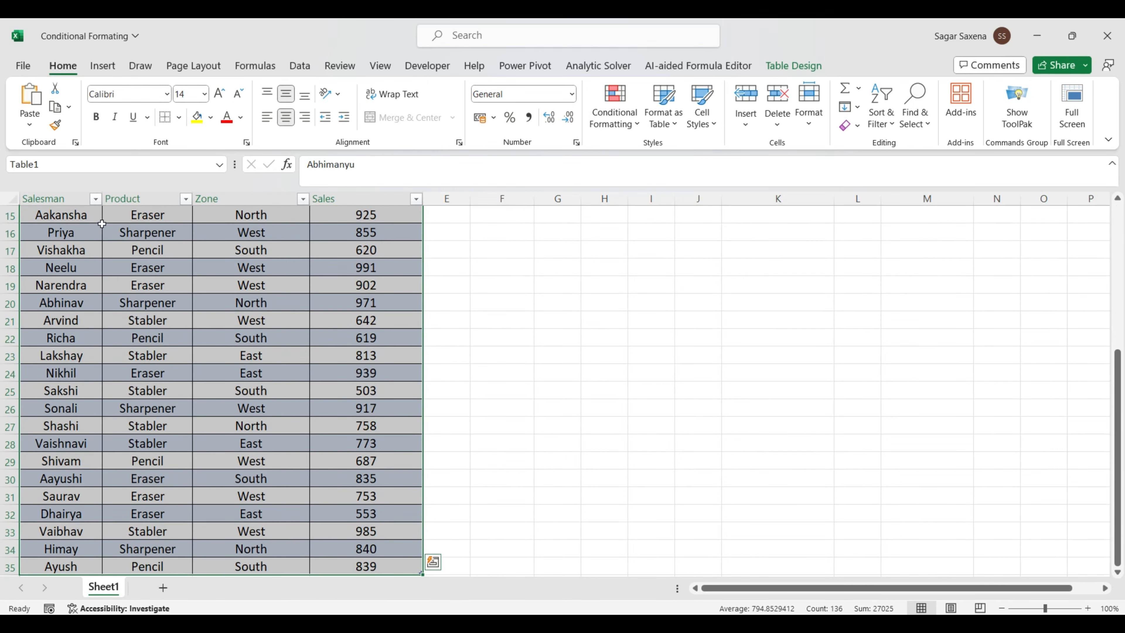
{"action": "left_click_drag", "start_coordinate": [1117, 419], "coordinate": [1116, 274]}
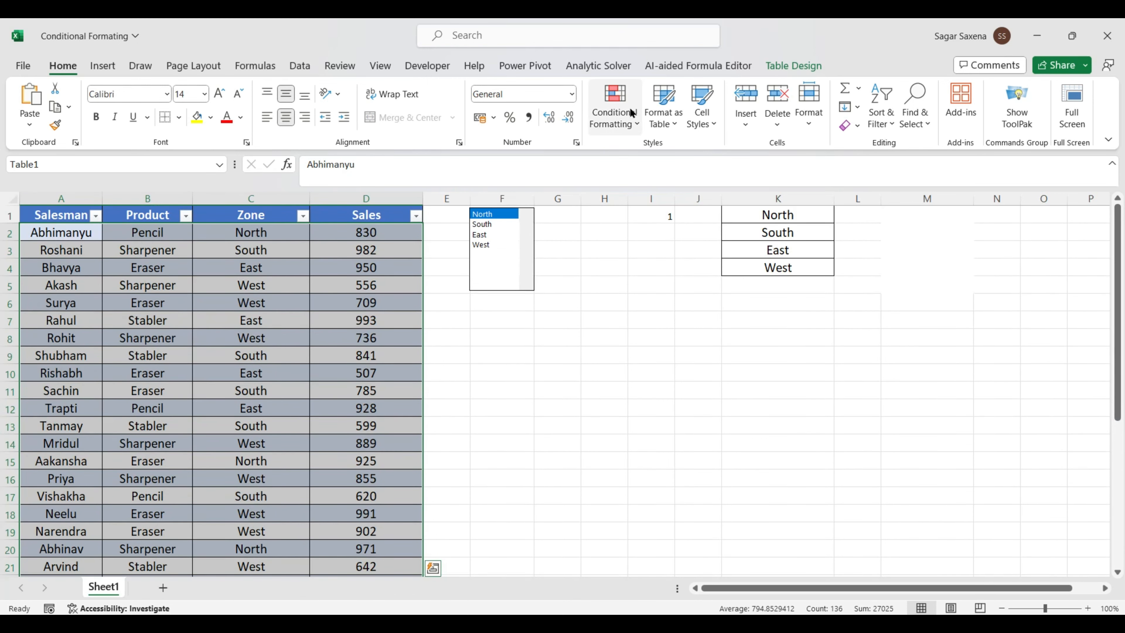
Start a new conditional formatting rule for the selected rows that uses a formula to determine which cells to format.
{"action": "left_click", "coordinate": [622, 122]}
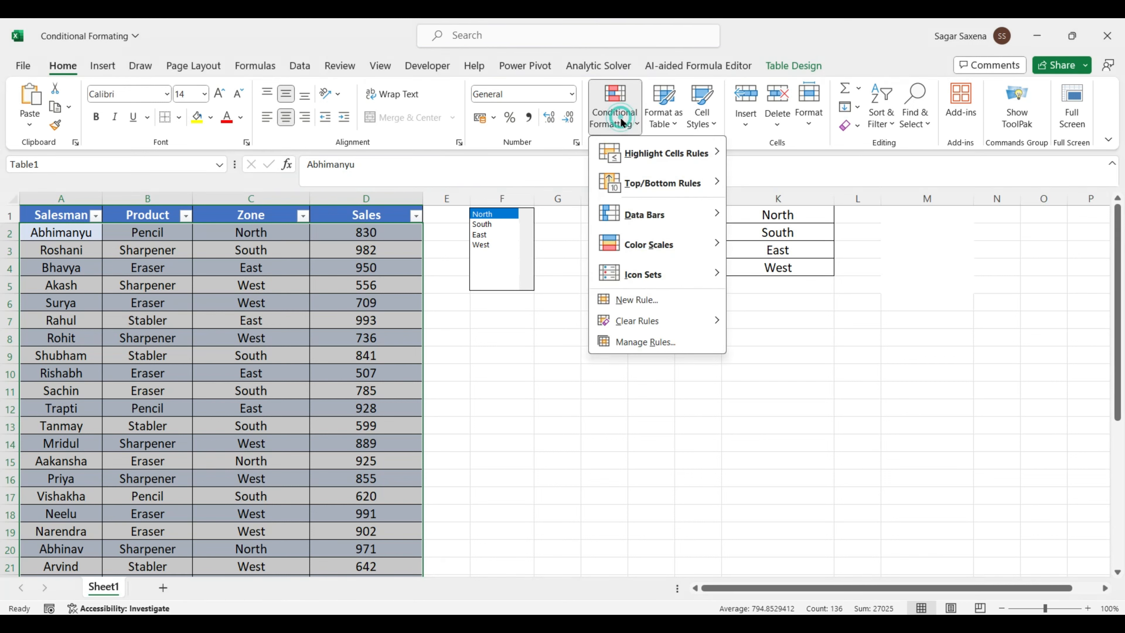
{"action": "left_click", "coordinate": [680, 304]}
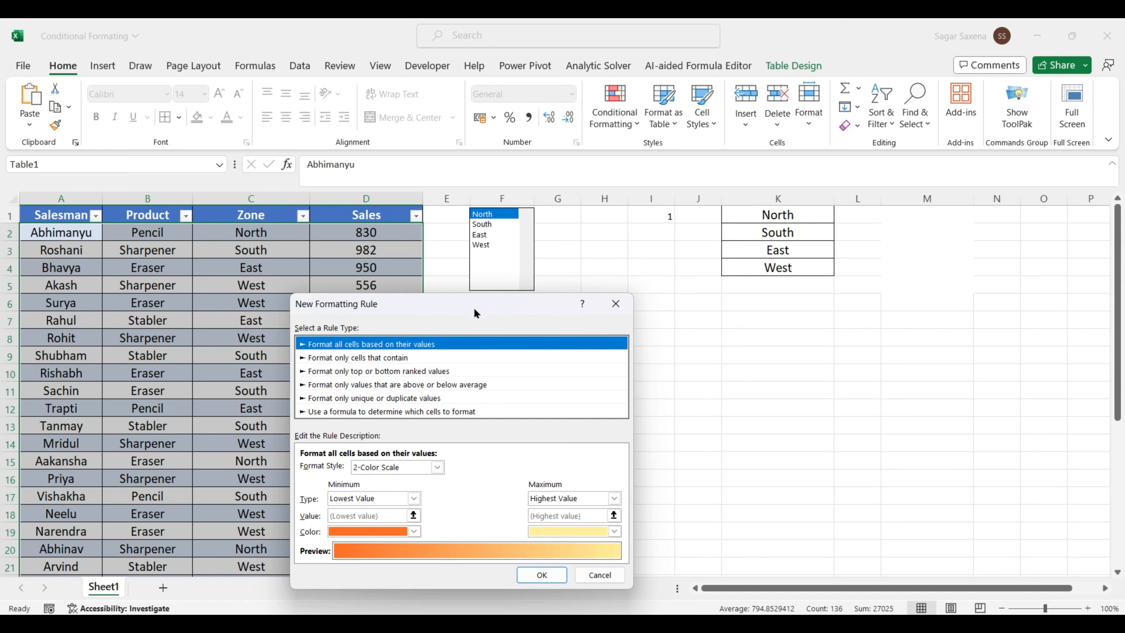
{"action": "left_click_drag", "start_coordinate": [474, 309], "coordinate": [481, 187]}
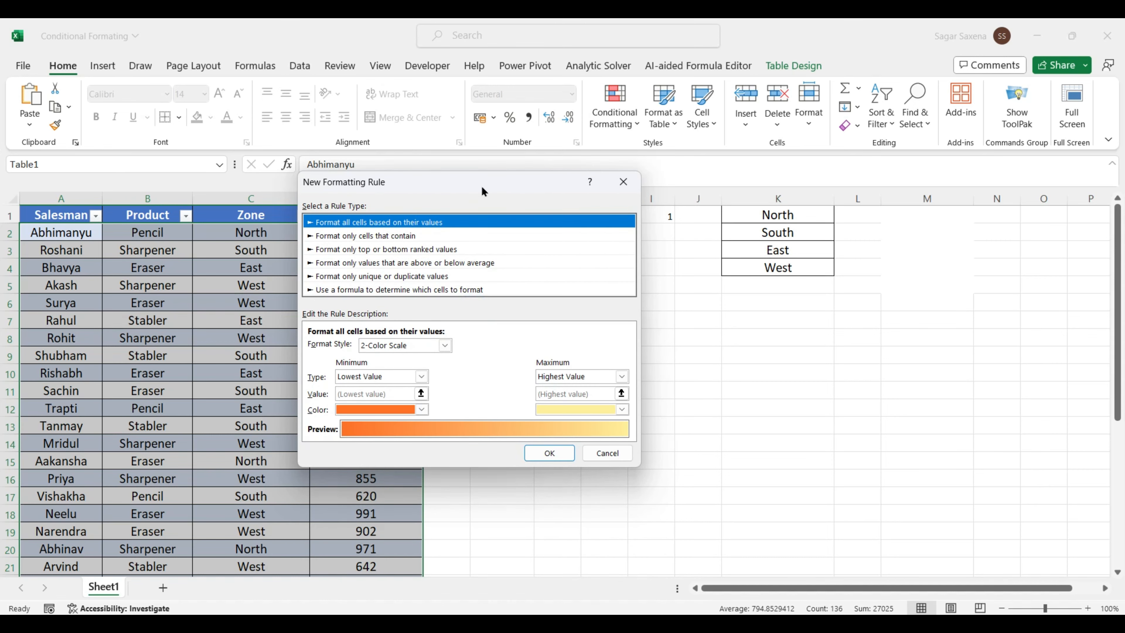
{"action": "left_click", "coordinate": [401, 290]}
{"action": "left_click", "coordinate": [379, 345]}
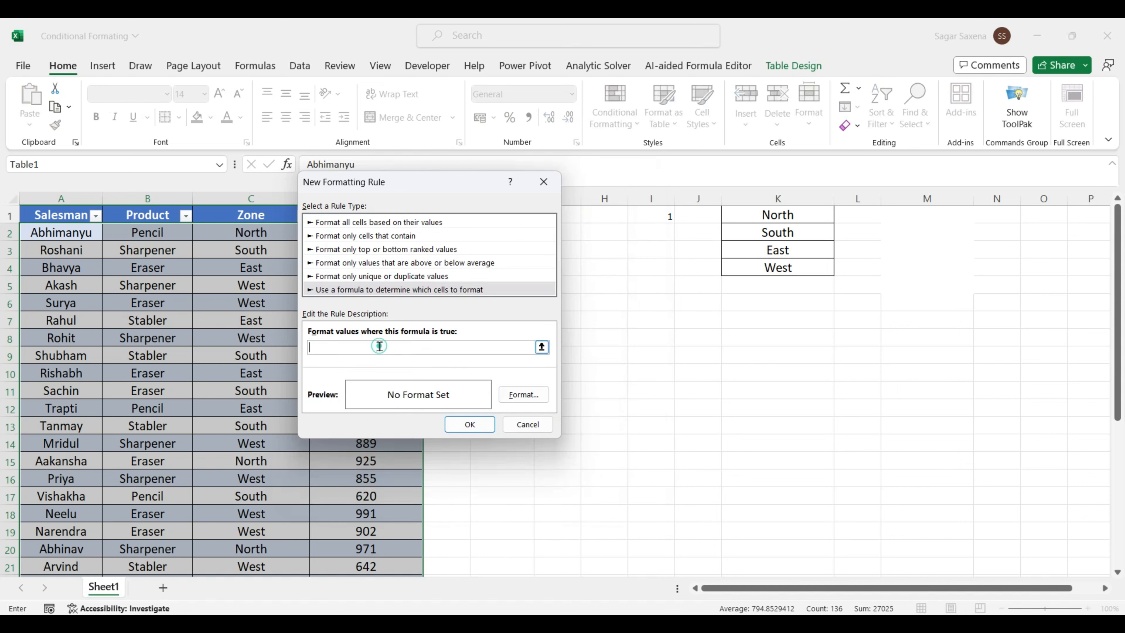
Begin the rule formula with an AND function whose first condition compares the row's zone with North: =AND($C2=$K$1.
{"action": "left_click_drag", "start_coordinate": [412, 191], "coordinate": [519, 301]}
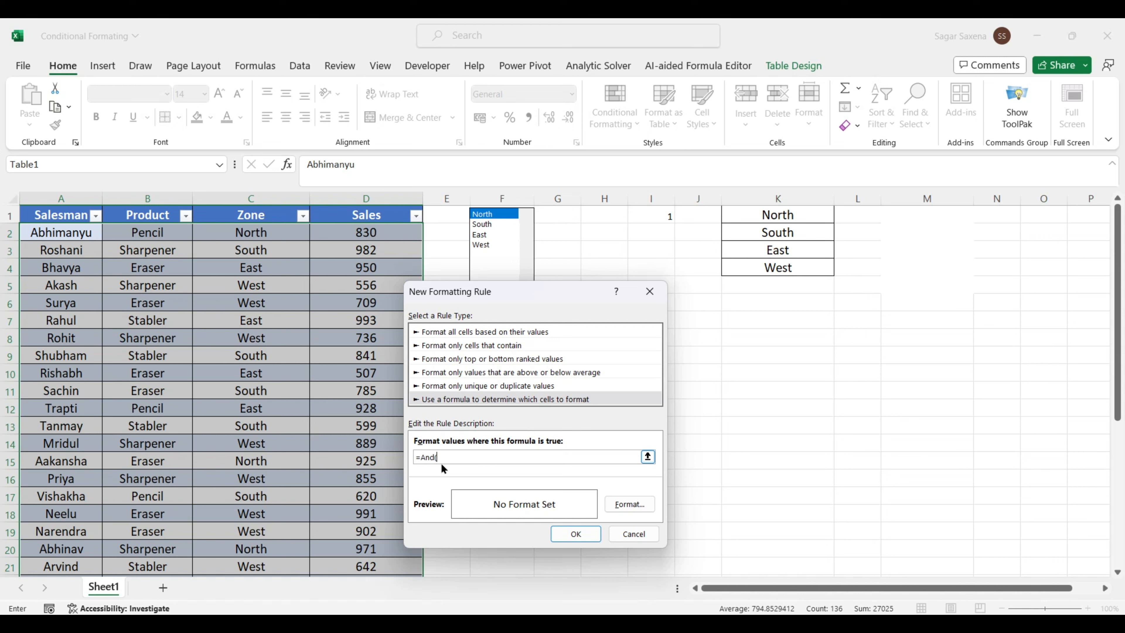
{"action": "left_click", "coordinate": [251, 233]}
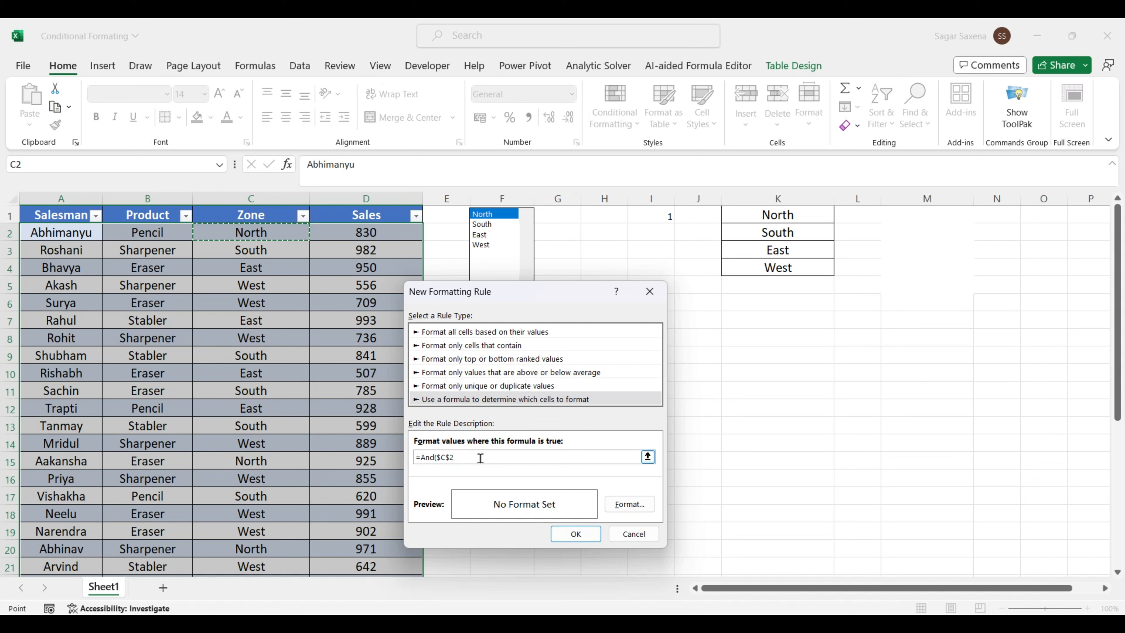
{"action": "left_click", "coordinate": [443, 457]}
{"action": "left_click_drag", "start_coordinate": [437, 457], "coordinate": [456, 458]}
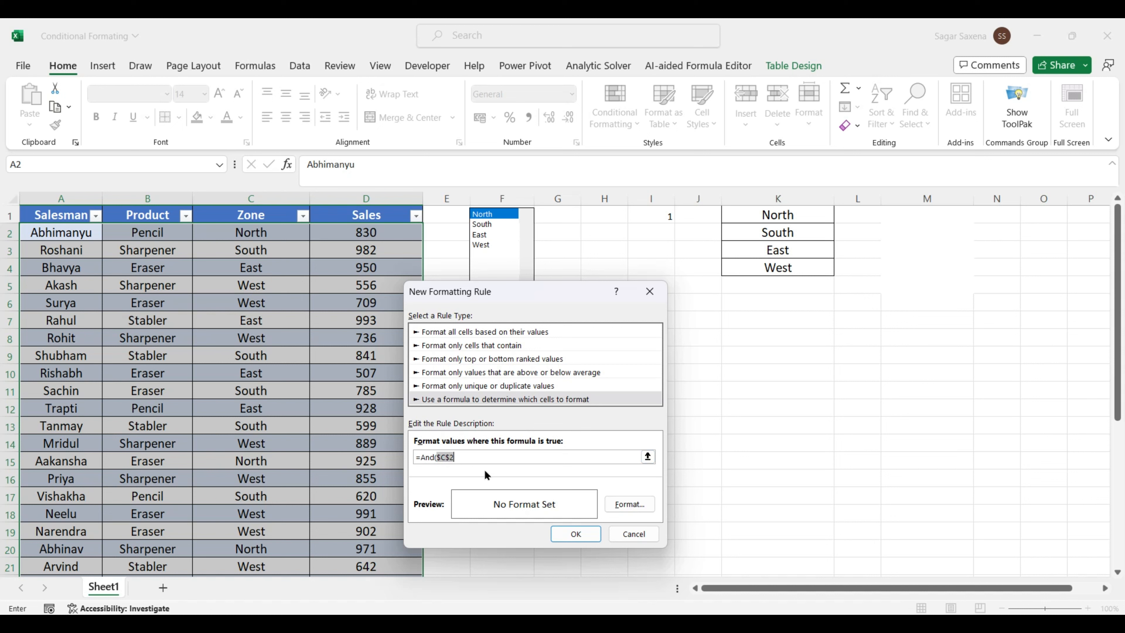
{"action": "left_click", "coordinate": [463, 458]}
{"action": "key", "text": "F4"}
{"action": "key", "text": "F4"}
{"action": "left_click", "coordinate": [484, 456]}
{"action": "type", "text": "="}
{"action": "left_click", "coordinate": [791, 209]}
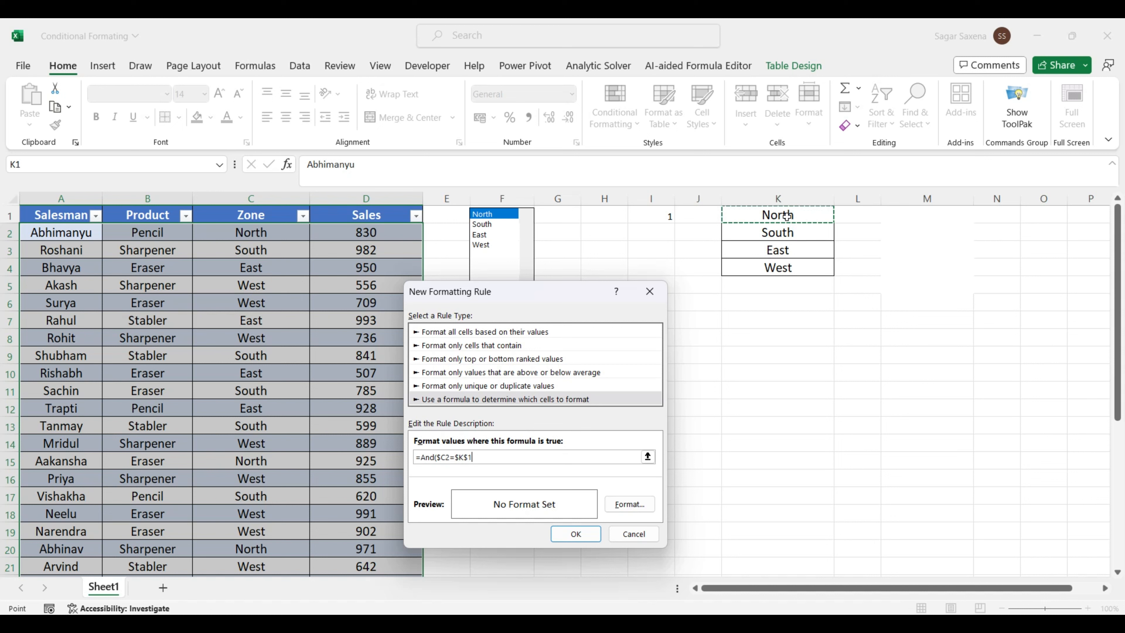
Add the linked-cell condition $I$1=1 and complete the rule formula as =AND($C2=$K$1,$I$1=1).
{"action": "left_click", "coordinate": [457, 456]}
{"action": "left_click_drag", "start_coordinate": [458, 456], "coordinate": [473, 457]}
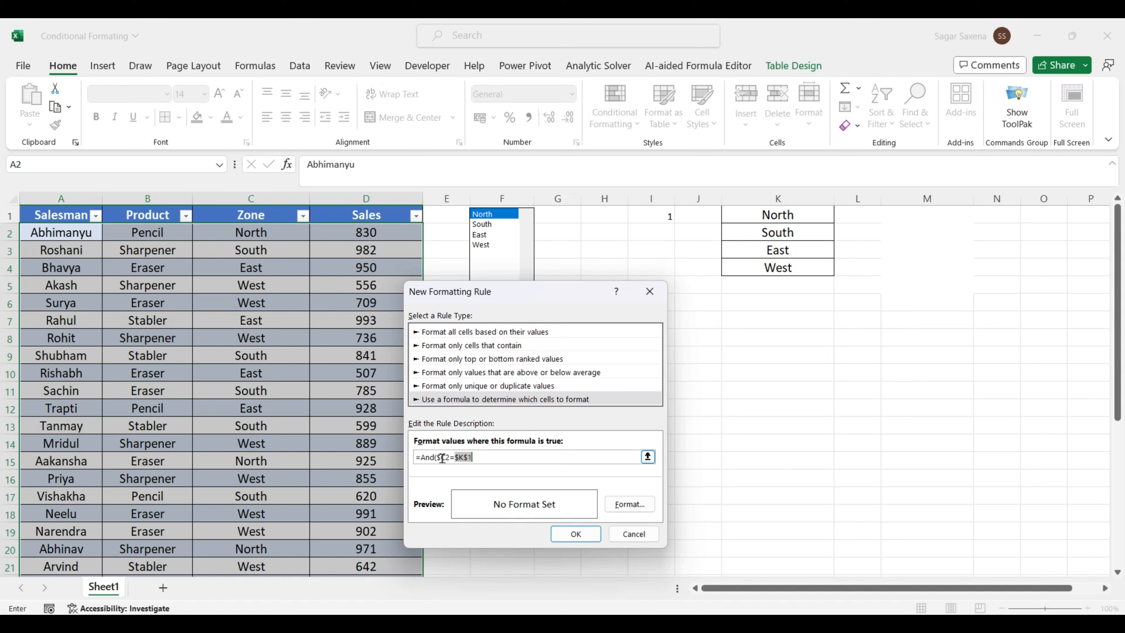
{"action": "left_click", "coordinate": [474, 458]}
{"action": "left_click", "coordinate": [654, 217]}
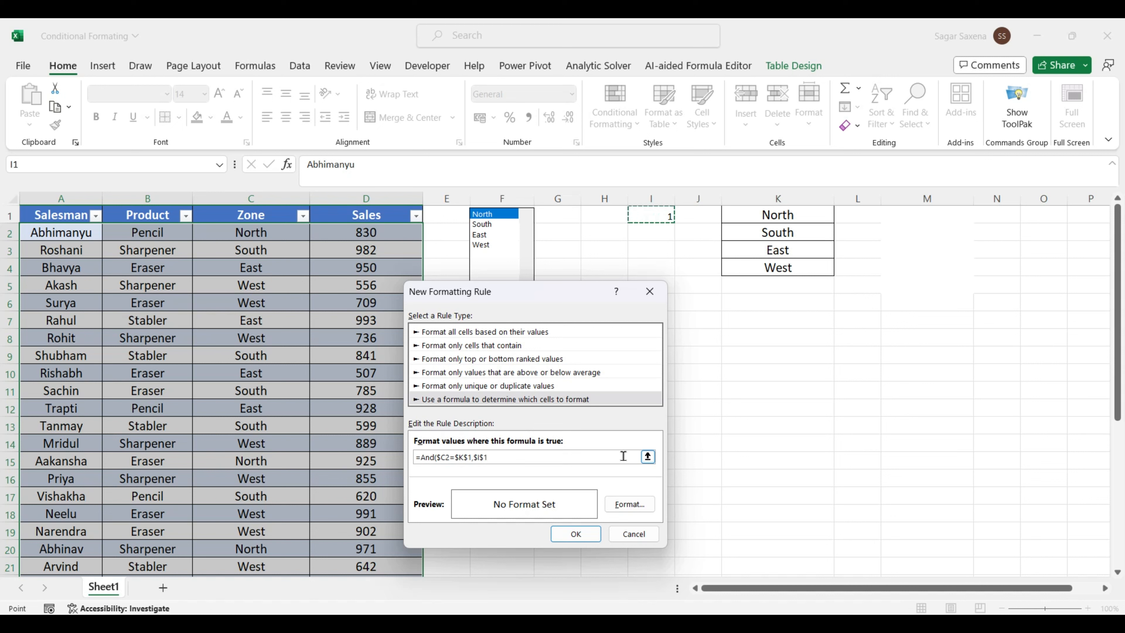
{"action": "type", "text": "=1"}
{"action": "left_click_drag", "start_coordinate": [473, 457], "coordinate": [489, 456]}
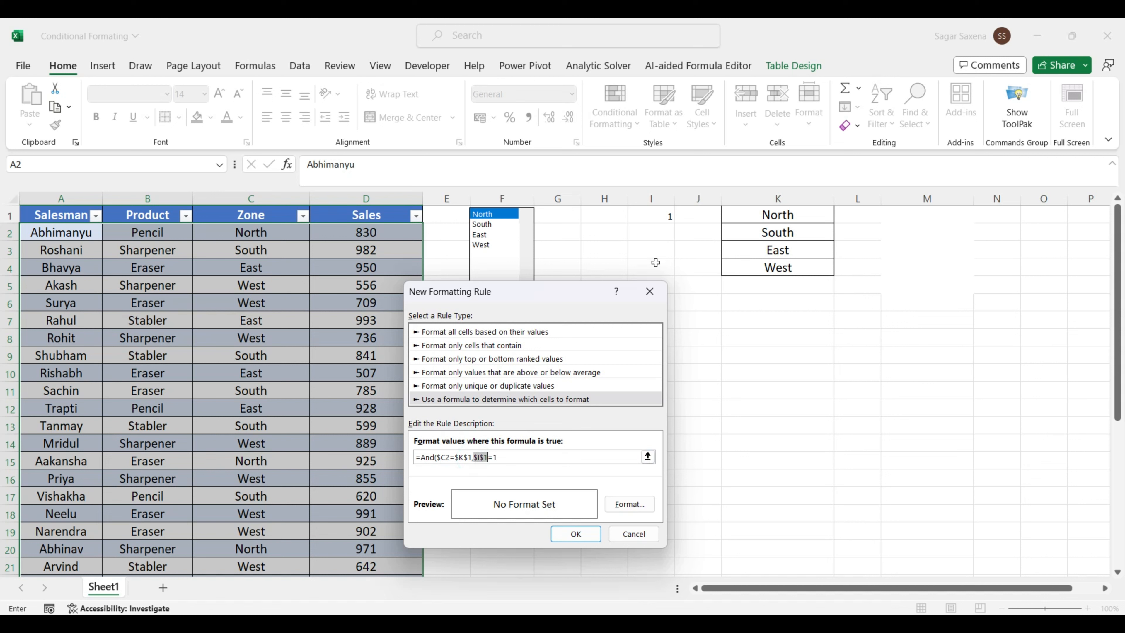
{"action": "left_click", "coordinate": [529, 456]}
Give the rule a light green background fill and create it on the sales table.
{"action": "left_click", "coordinate": [631, 503]}
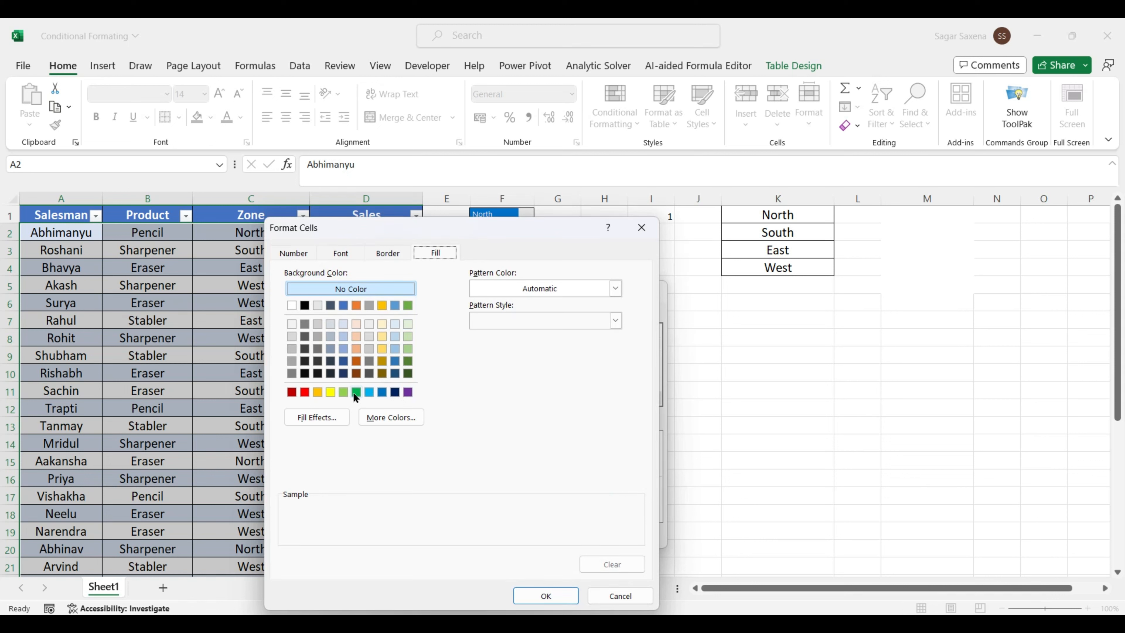
{"action": "left_click", "coordinate": [341, 393]}
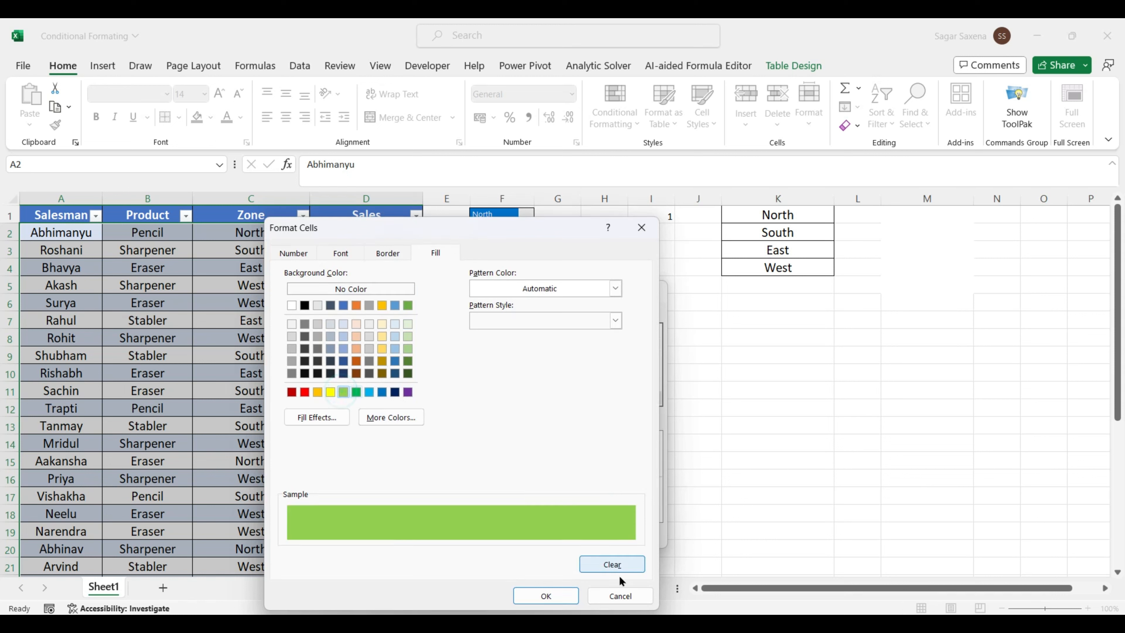
{"action": "left_click", "coordinate": [559, 594]}
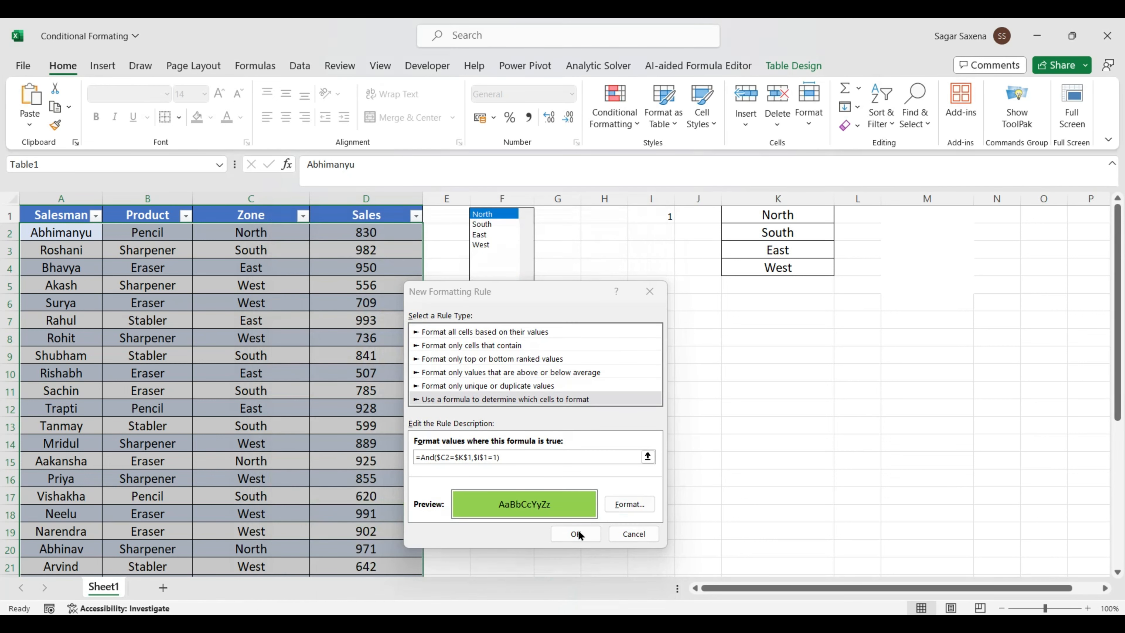
{"action": "left_click", "coordinate": [575, 533]}
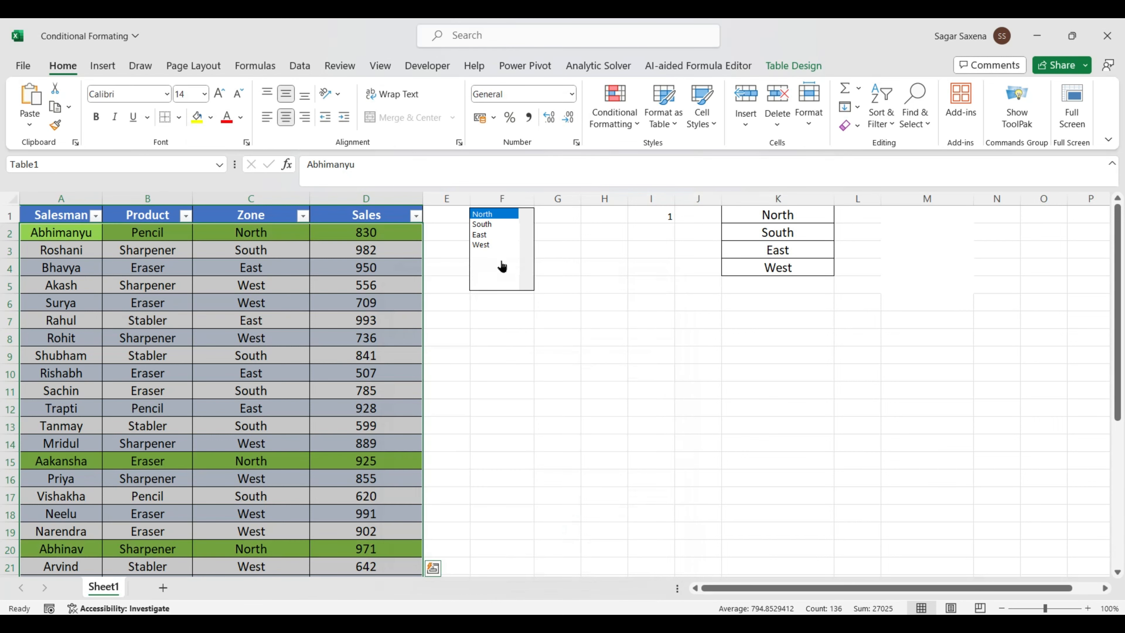
Deselect the table and test the rule by choosing South and then North in the list box.
{"action": "left_click", "coordinate": [519, 326]}
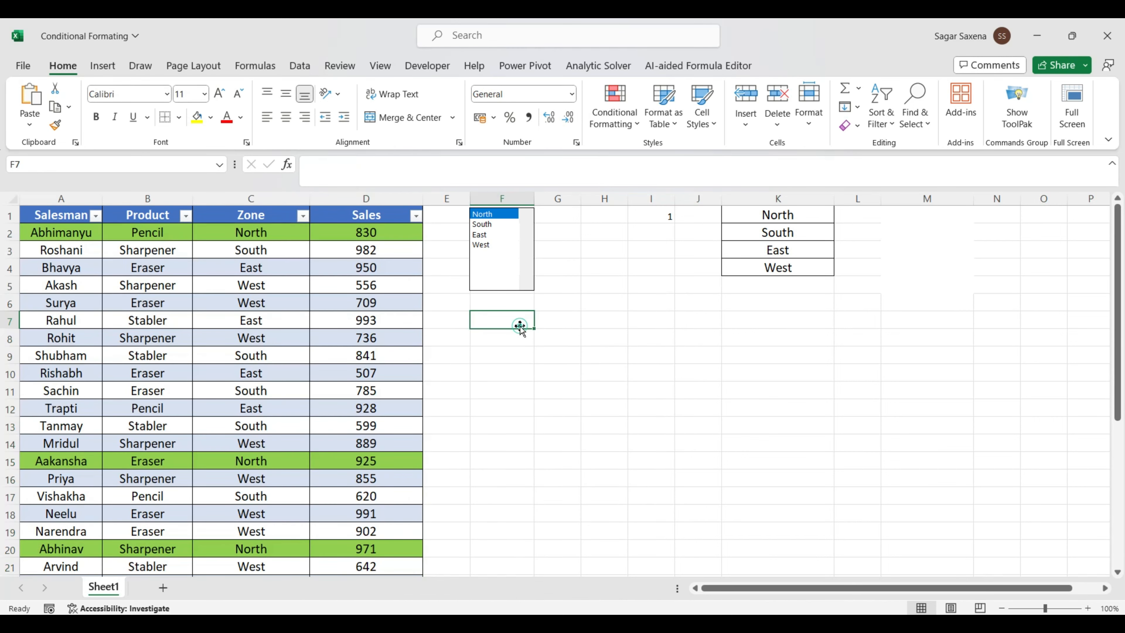
{"action": "left_click", "coordinate": [486, 225]}
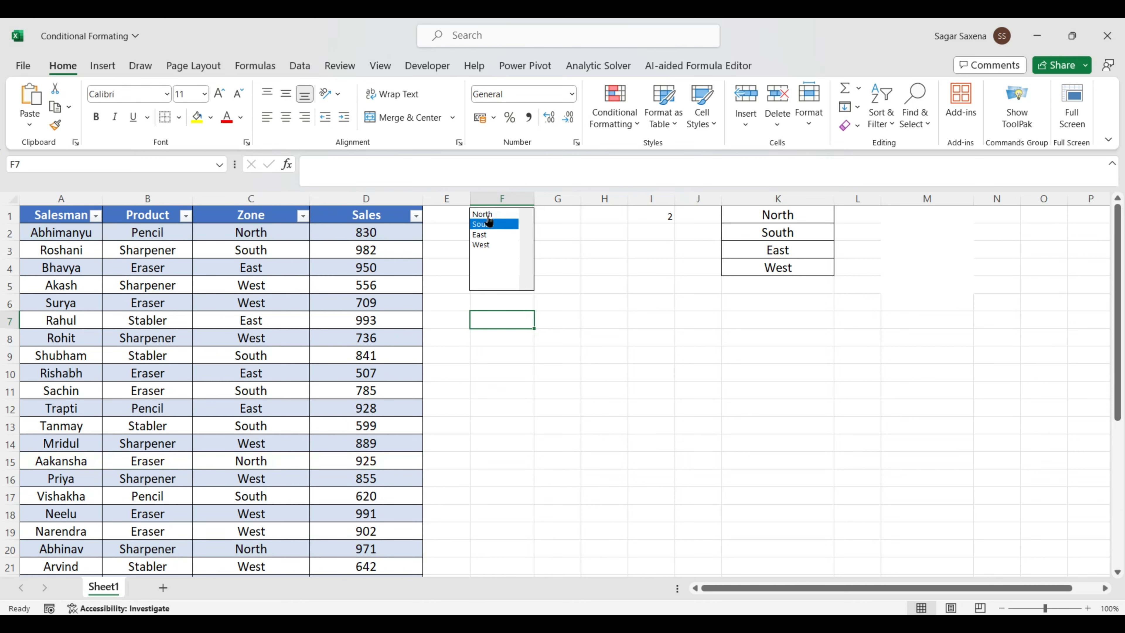
{"action": "left_click", "coordinate": [489, 216]}
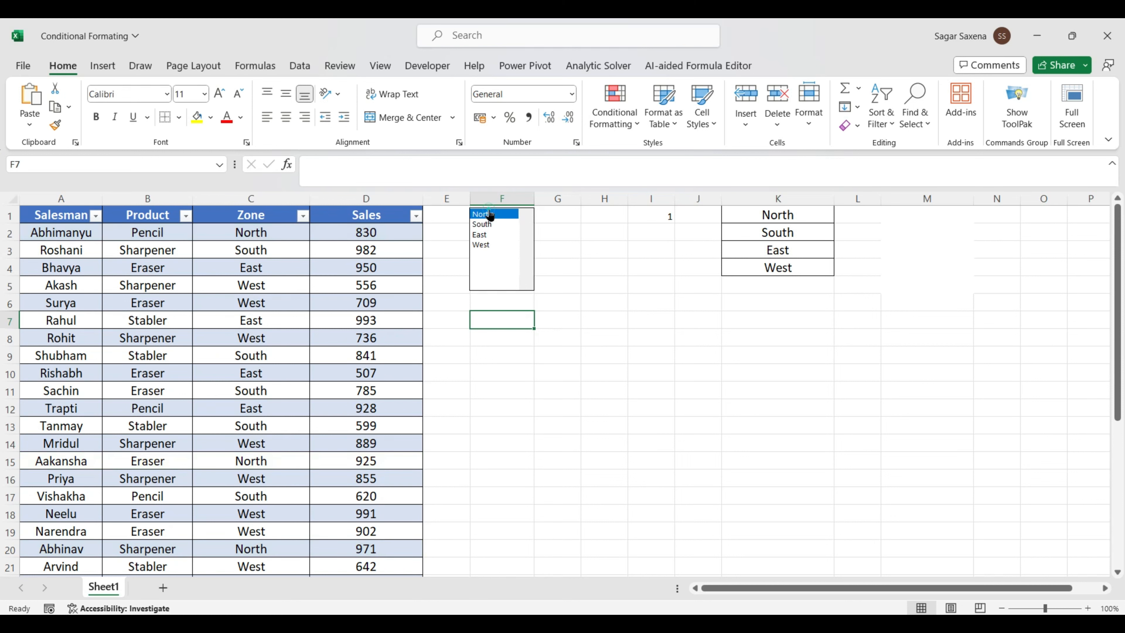
Examine the row highlighting down to the end of the sales table, and return to the first rows.
{"action": "left_click", "coordinate": [342, 408]}
{"action": "key", "text": "Down"}
{"action": "key", "text": "Down"}
{"action": "key", "text": "Down"}
{"action": "key", "text": "Down"}
{"action": "key", "text": "Down"}
{"action": "key", "text": "Down"}
{"action": "key", "text": "Down"}
{"action": "key", "text": "Down"}
{"action": "key", "text": "Down"}
{"action": "key", "text": "Down"}
{"action": "key", "text": "Down"}
{"action": "key", "text": "Down"}
{"action": "key", "text": "Down"}
{"action": "key", "text": "Down"}
{"action": "key", "text": "Down"}
{"action": "key", "text": "Down"}
{"action": "key", "text": "Down"}
{"action": "key", "text": "Down"}
{"action": "key", "text": "Down"}
{"action": "key", "text": "Down"}
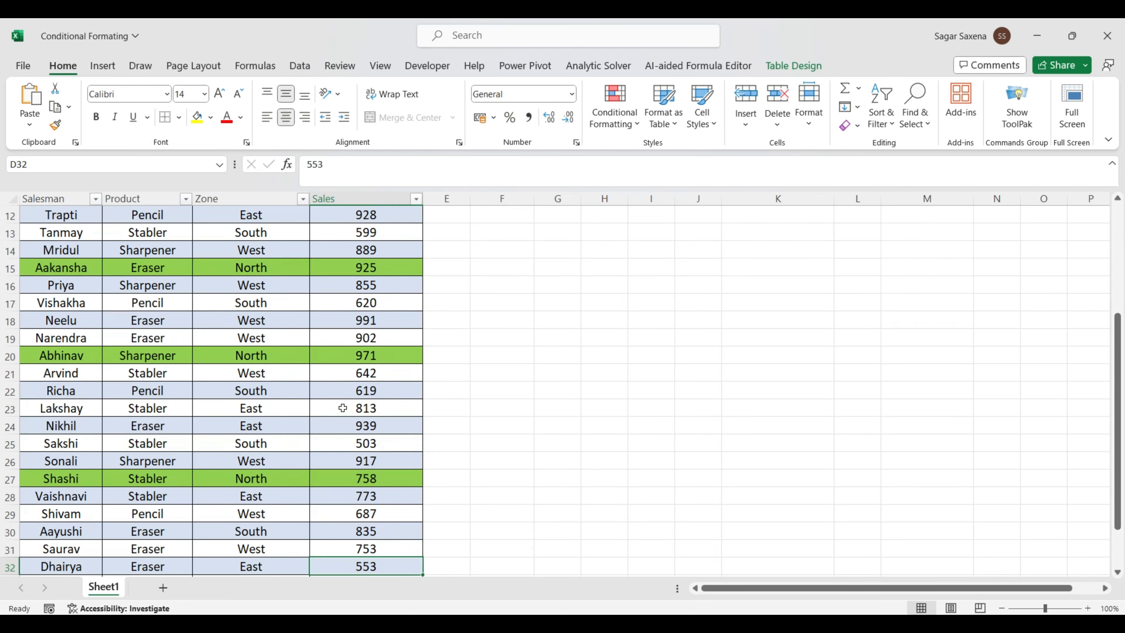
{"action": "key", "text": "Down"}
{"action": "key", "text": "Down"}
{"action": "key", "text": "Down"}
{"action": "key", "text": "Down"}
{"action": "key", "text": "Down"}
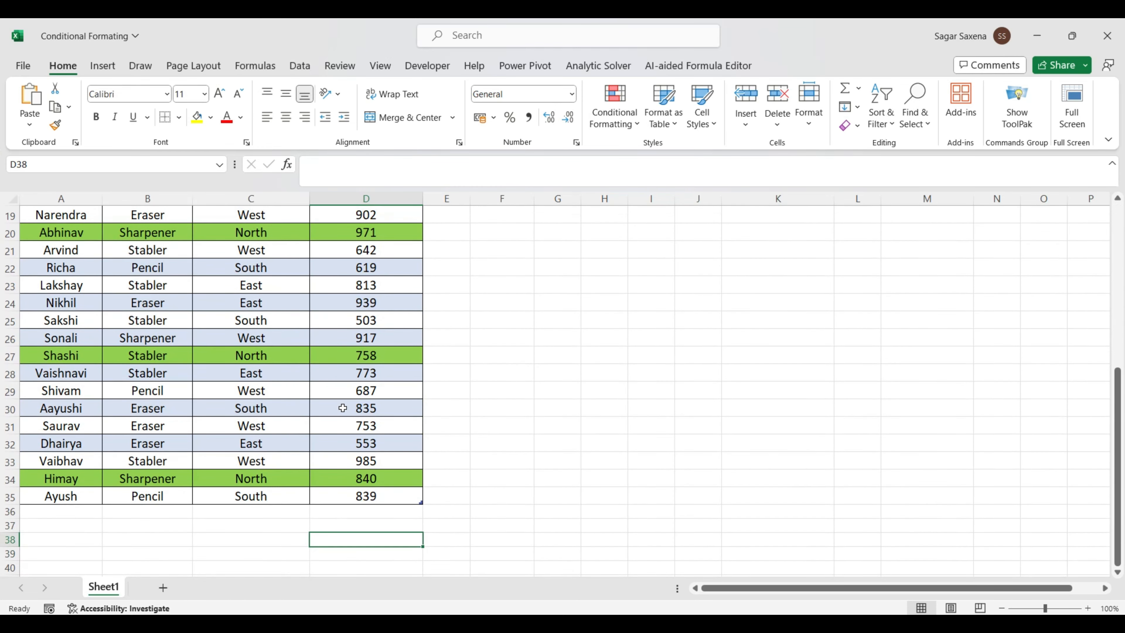
{"action": "key", "text": "Up"}
{"action": "key", "text": "Up"}
{"action": "key", "text": "Up"}
{"action": "key", "text": "Up"}
{"action": "key", "text": "Up"}
{"action": "key", "text": "Up"}
{"action": "key", "text": "Up"}
{"action": "key", "text": "Up"}
{"action": "key", "text": "Up"}
{"action": "key", "text": "Up"}
{"action": "key", "text": "Up"}
{"action": "key", "text": "Up"}
{"action": "key", "text": "Up"}
{"action": "key", "text": "Up"}
{"action": "key", "text": "Up"}
{"action": "key", "text": "Up"}
{"action": "key", "text": "Up"}
{"action": "key", "text": "Up"}
{"action": "key", "text": "Up"}
{"action": "key", "text": "Up"}
{"action": "key", "text": "Up"}
{"action": "key", "text": "Up"}
{"action": "key", "text": "Up"}
{"action": "key", "text": "Up"}
{"action": "key", "text": "Up"}
{"action": "key", "text": "Up"}
{"action": "key", "text": "Up"}
{"action": "key", "text": "Up"}
{"action": "key", "text": "Up"}
{"action": "key", "text": "Up"}
{"action": "key", "text": "Up"}
{"action": "key", "text": "Up"}
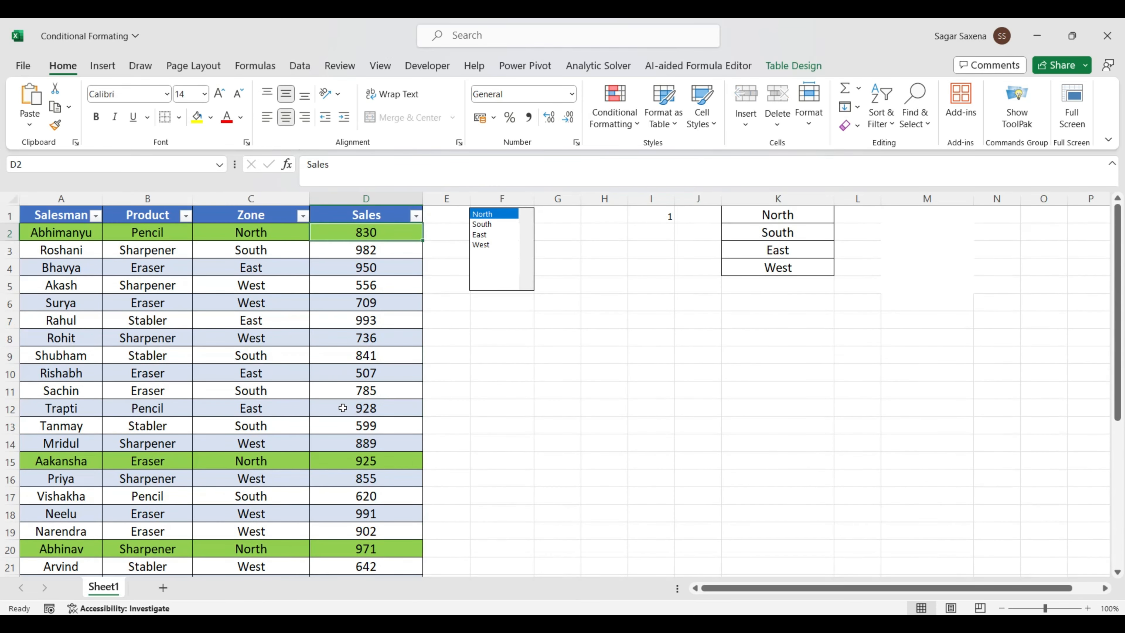
{"action": "key", "text": "Down"}
{"action": "key", "text": "Right"}
{"action": "key", "text": "Right"}
{"action": "key", "text": "Right"}
{"action": "key", "text": "Left"}
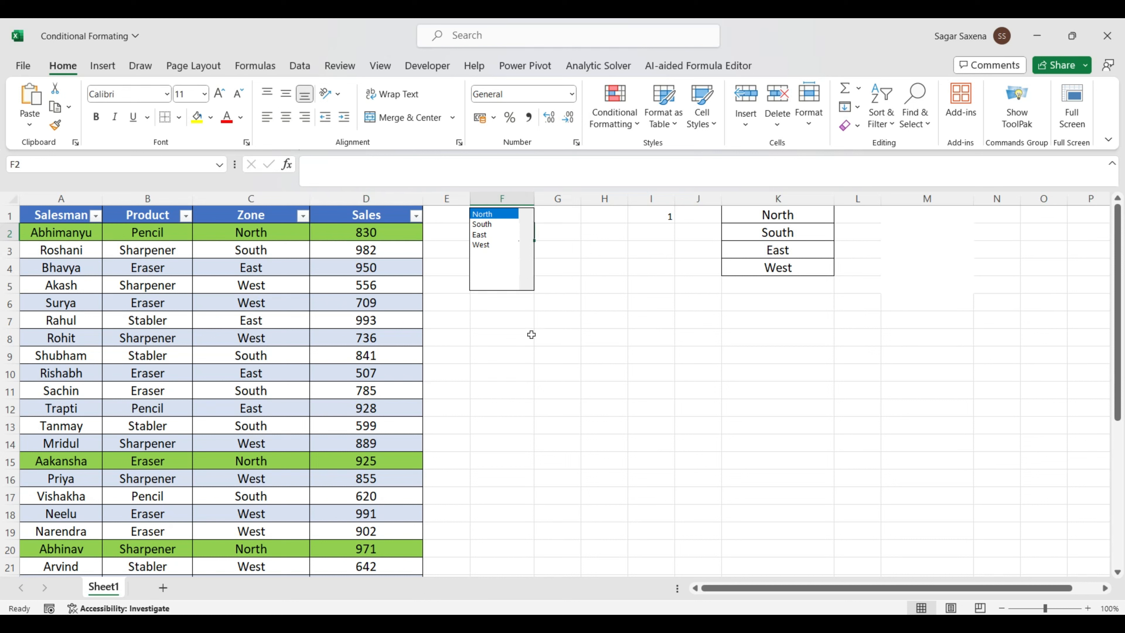
Choose South in the list box, and select the sales table's data rows A2:D35 again.
{"action": "left_click", "coordinate": [487, 226]}
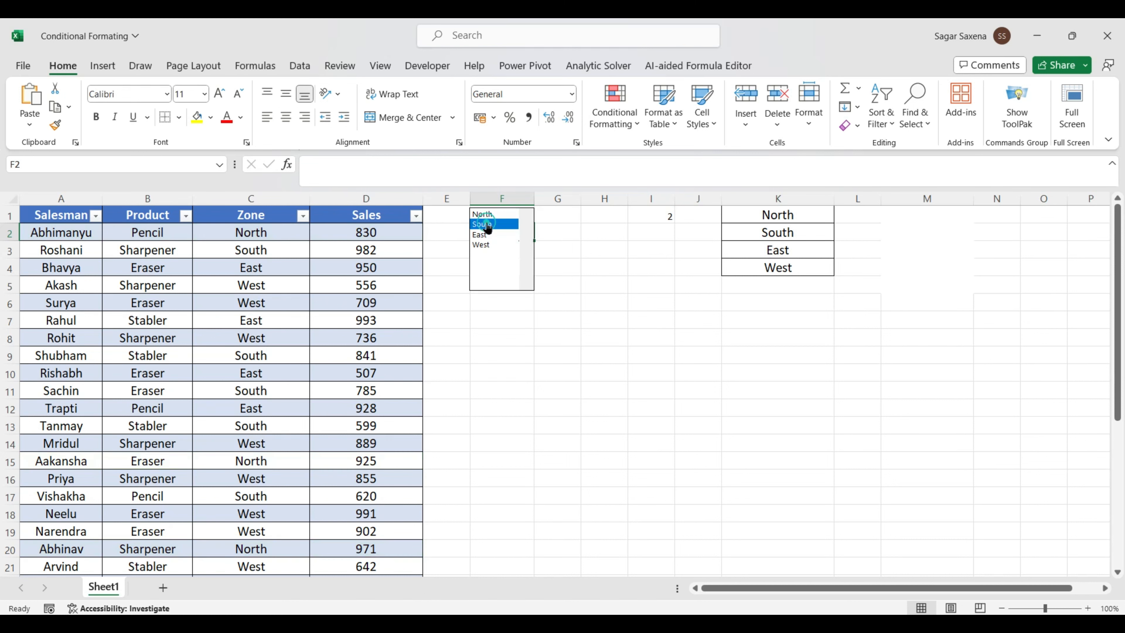
{"action": "left_click", "coordinate": [625, 123]}
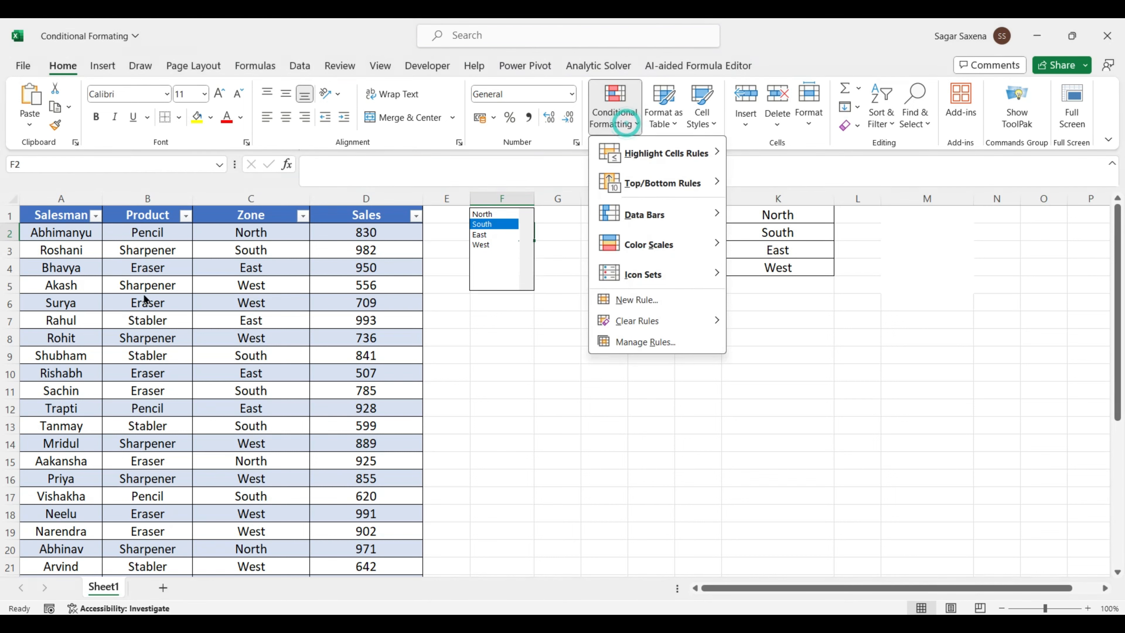
{"action": "left_click", "coordinate": [76, 258]}
{"action": "left_click", "coordinate": [78, 234]}
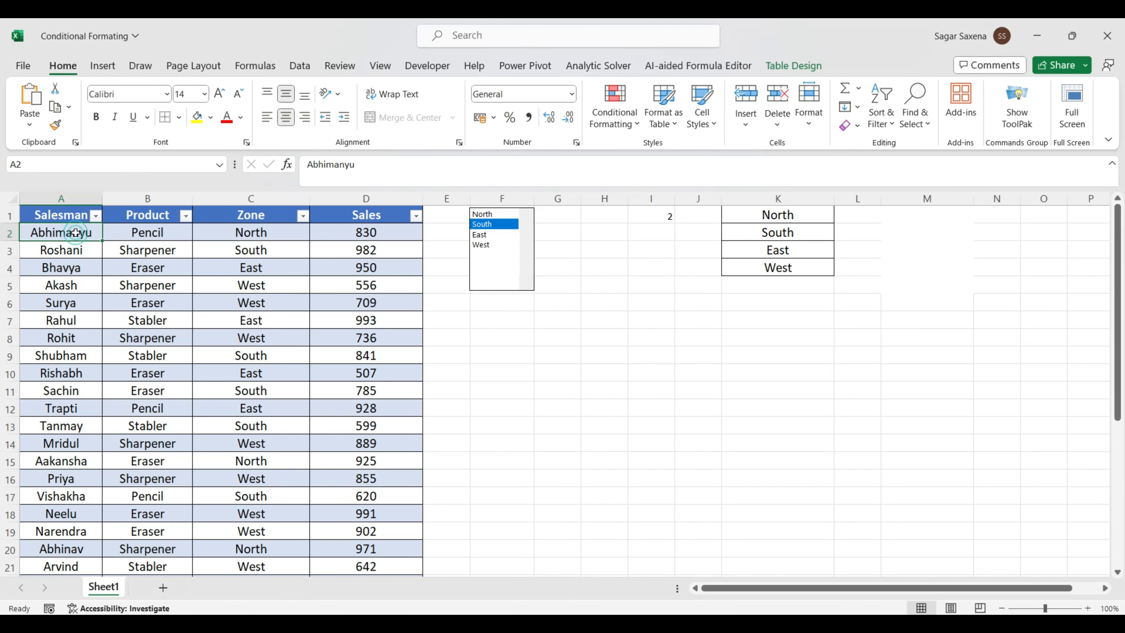
{"action": "key", "text": "ctrl+shift+Right"}
{"action": "key", "text": "ctrl+shift+Down"}
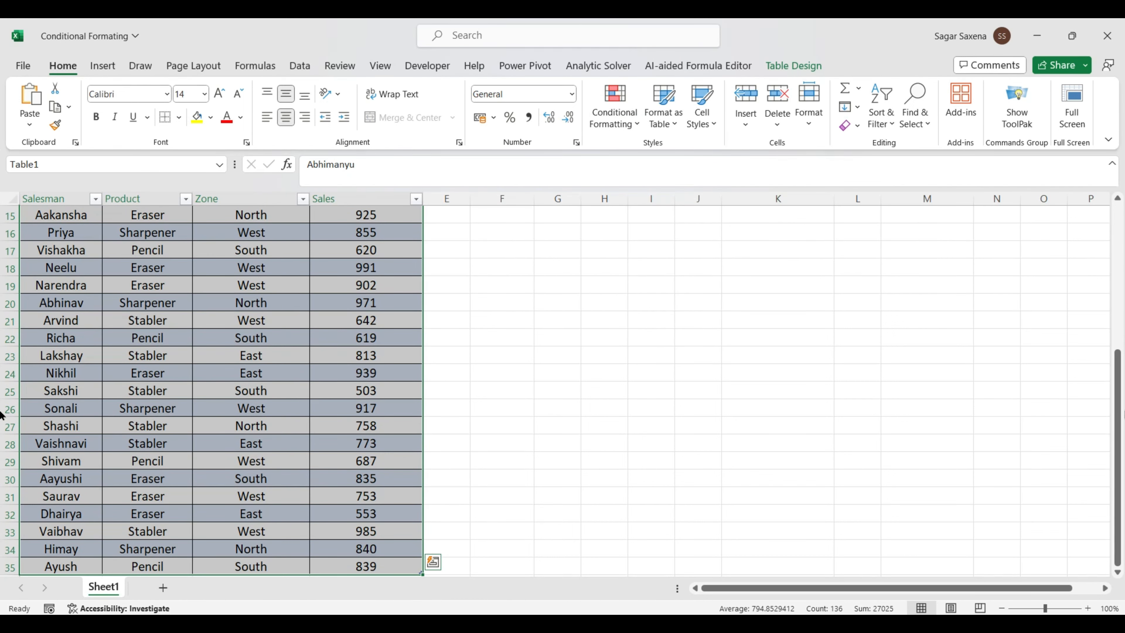
{"action": "left_click_drag", "start_coordinate": [1118, 397], "coordinate": [1122, 221]}
Open the table's existing light green formatting rule for editing and copy its formula =AND($C2=$K$1,$I$1=1).
{"action": "left_click", "coordinate": [612, 124]}
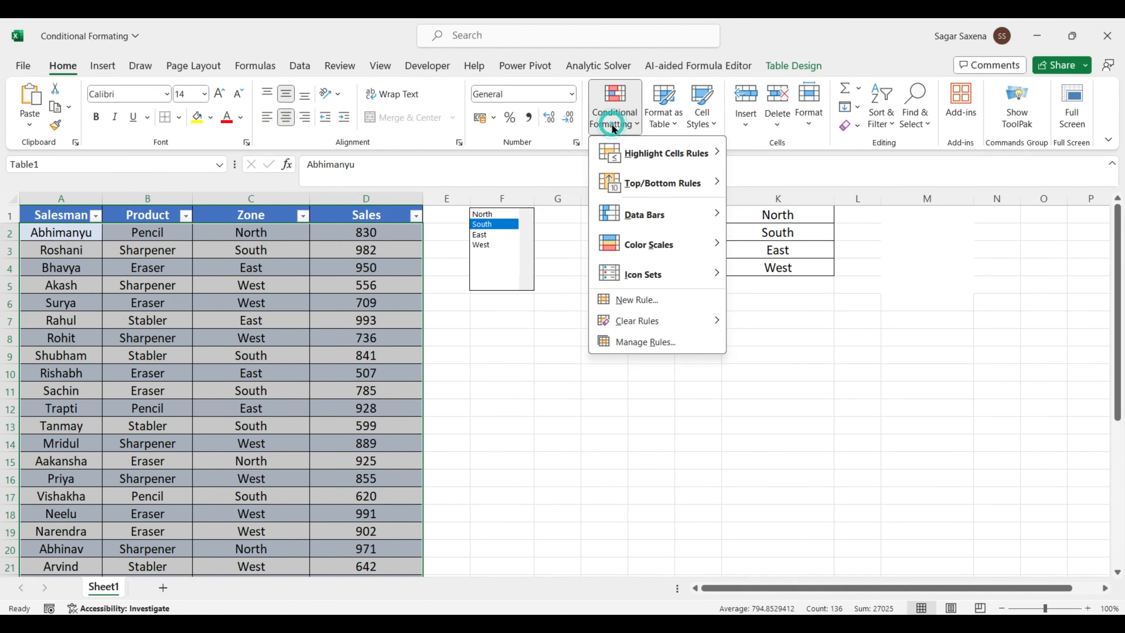
{"action": "left_click", "coordinate": [648, 341]}
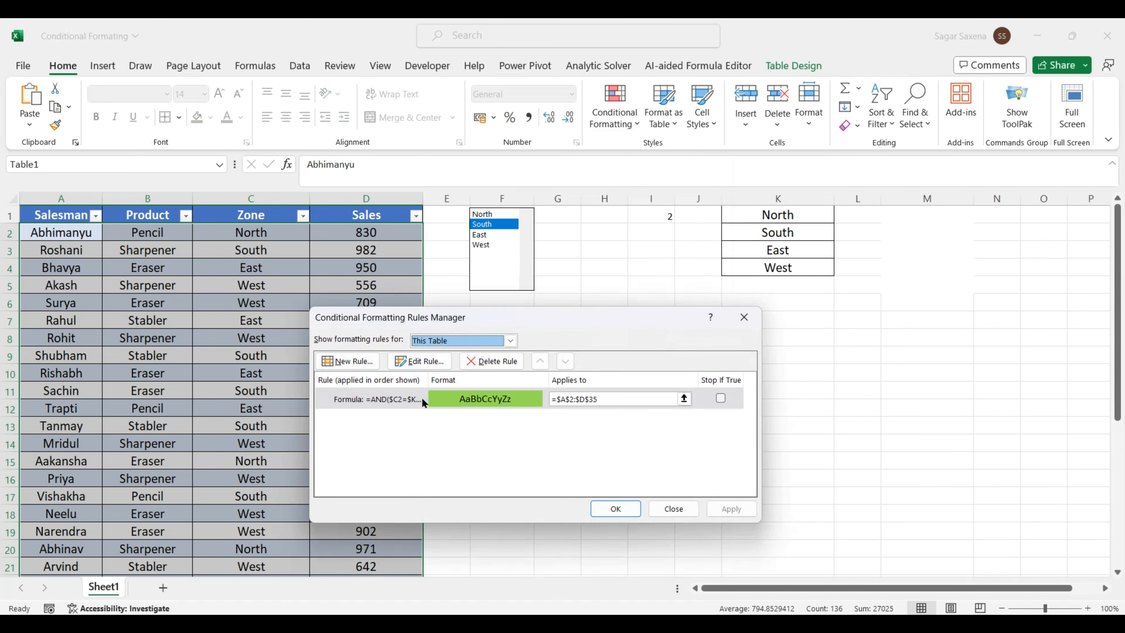
{"action": "double_click", "coordinate": [406, 398]}
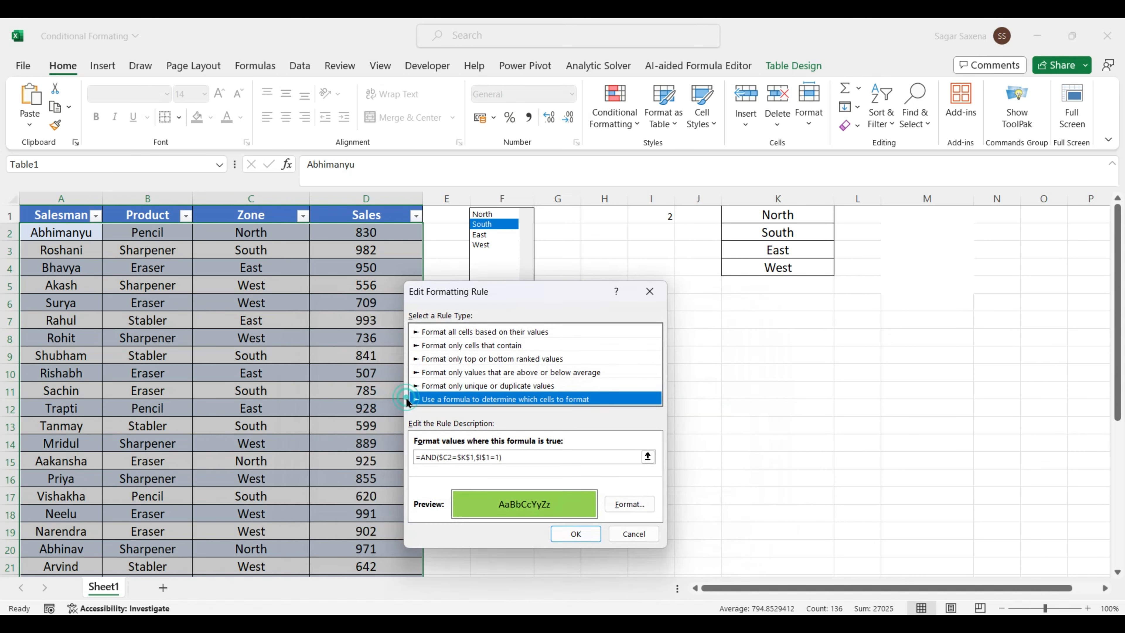
{"action": "left_click_drag", "start_coordinate": [527, 456], "coordinate": [385, 456]}
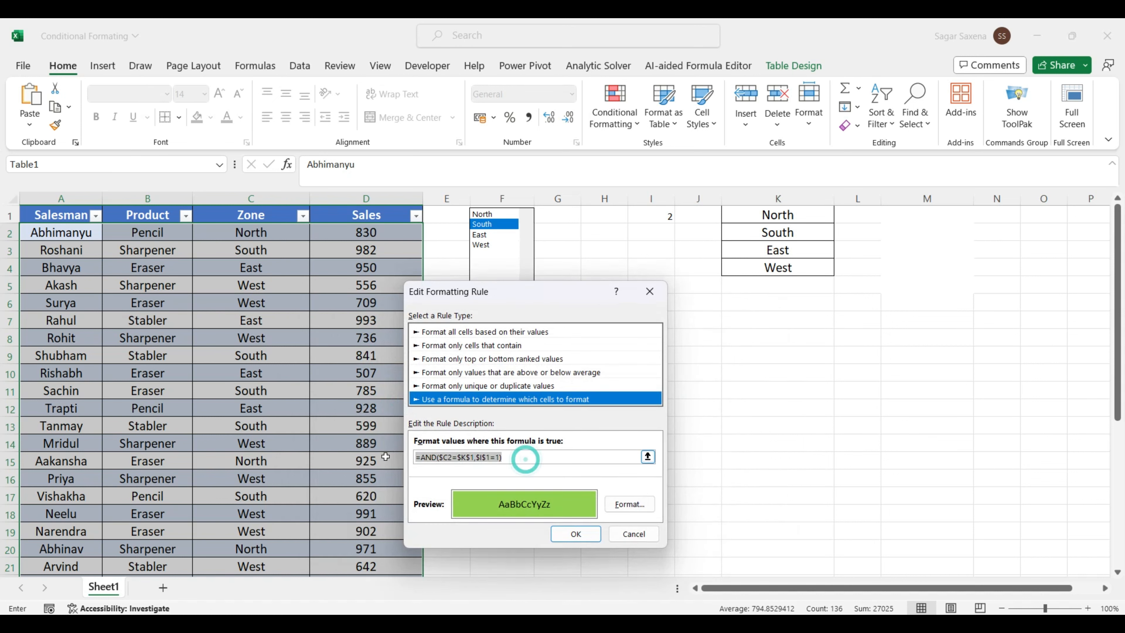
{"action": "key", "text": "ctrl+c"}
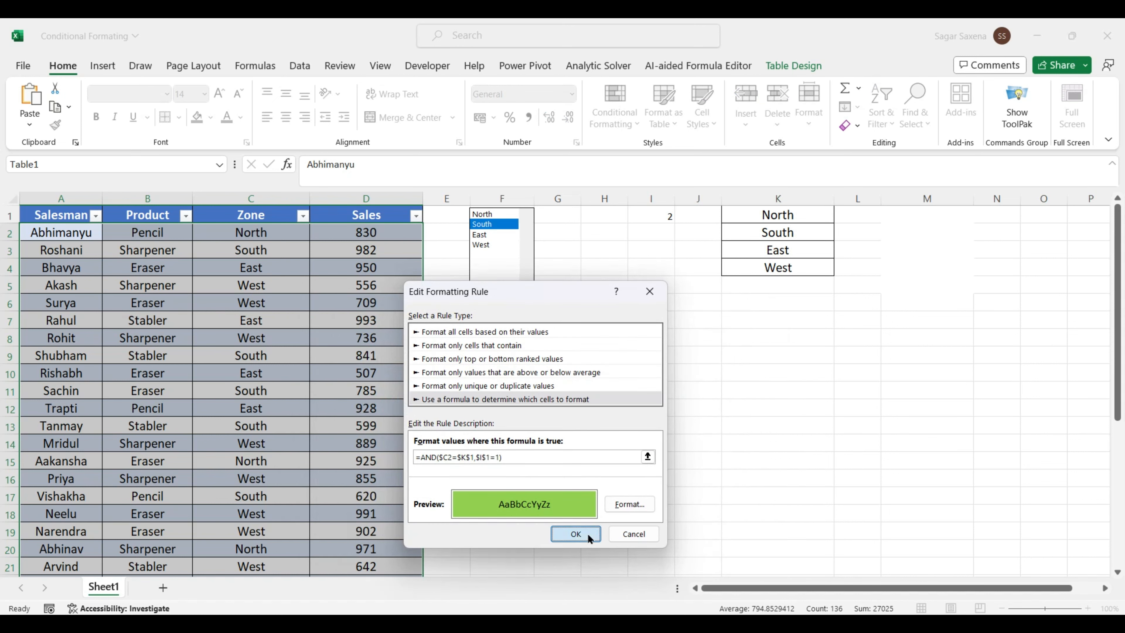
Add a new formula-based formatting rule with the formula =AND($C2=$K$2,$I$1=2), adapted from the copied one.
{"action": "left_click", "coordinate": [587, 533]}
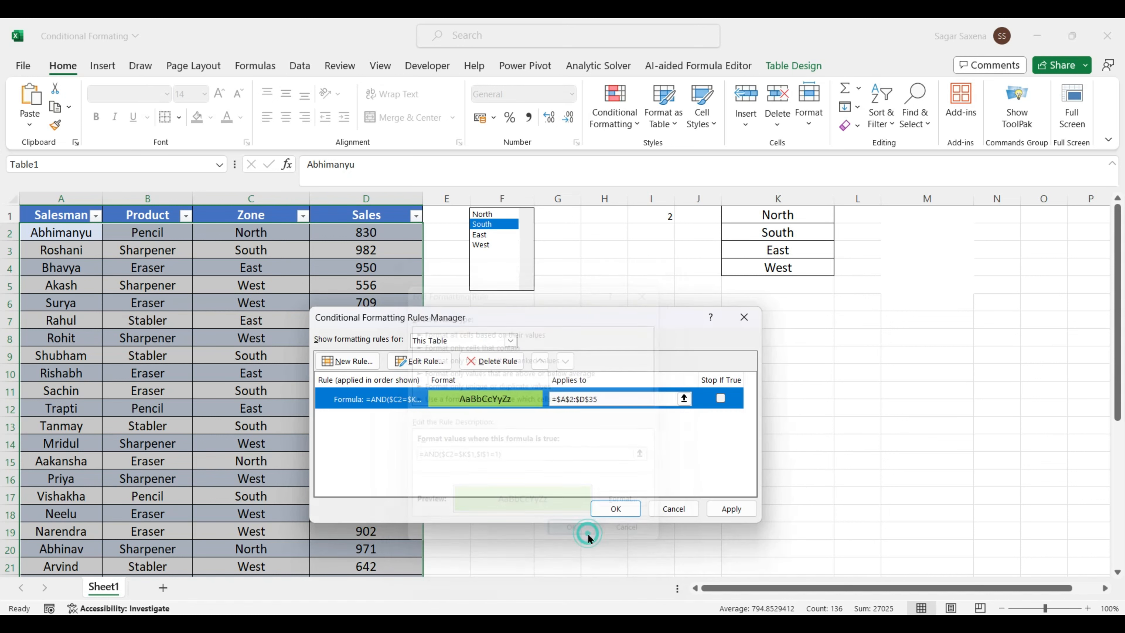
{"action": "left_click", "coordinate": [352, 361]}
{"action": "left_click", "coordinate": [477, 385]}
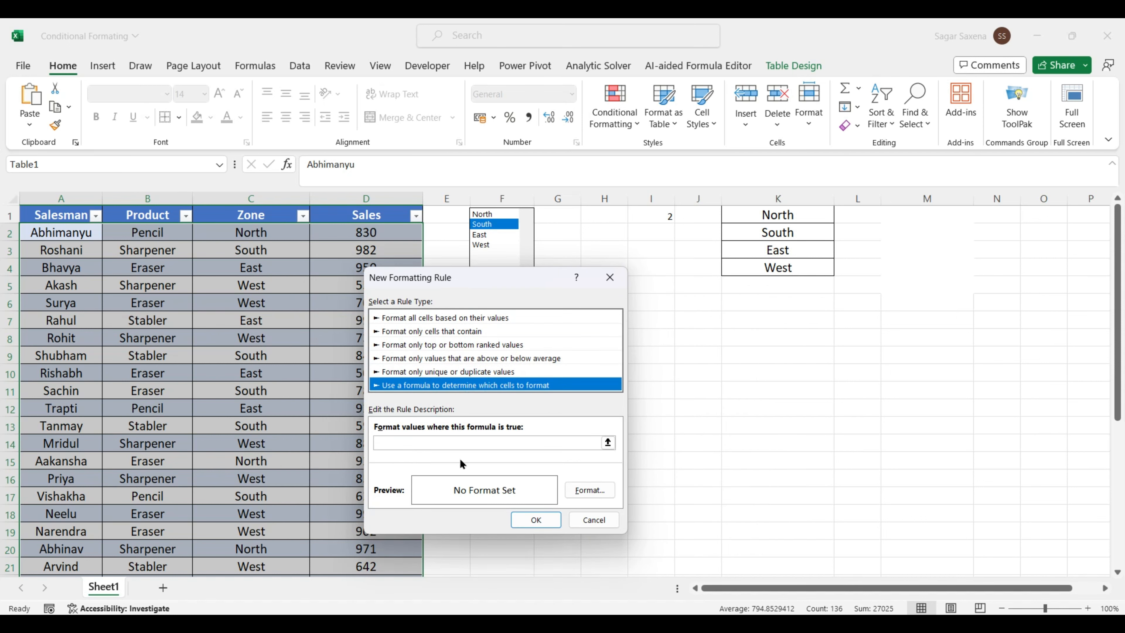
{"action": "left_click", "coordinate": [438, 446]}
{"action": "key", "text": "ctrl+v"}
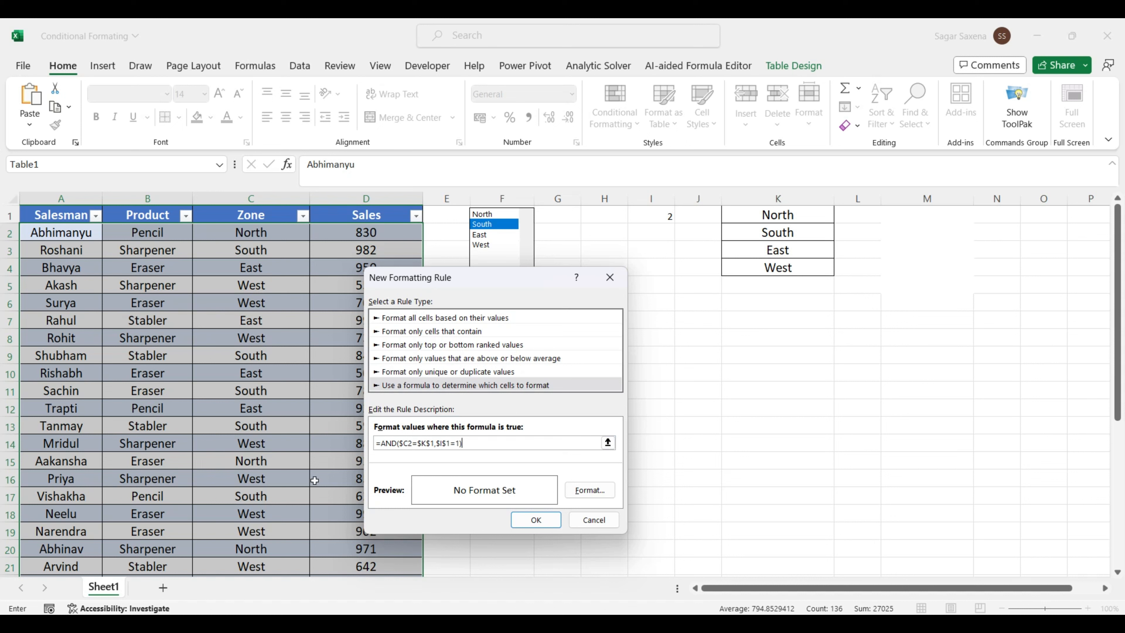
{"action": "left_click", "coordinate": [431, 443]}
{"action": "left_click", "coordinate": [432, 444]}
{"action": "key", "text": "BackSpace"}
{"action": "type", "text": "2"}
{"action": "left_click", "coordinate": [459, 443]}
{"action": "type", "text": "2)"}
Give the new rule a light blue fill and apply it to the sales table.
{"action": "left_click", "coordinate": [605, 490]}
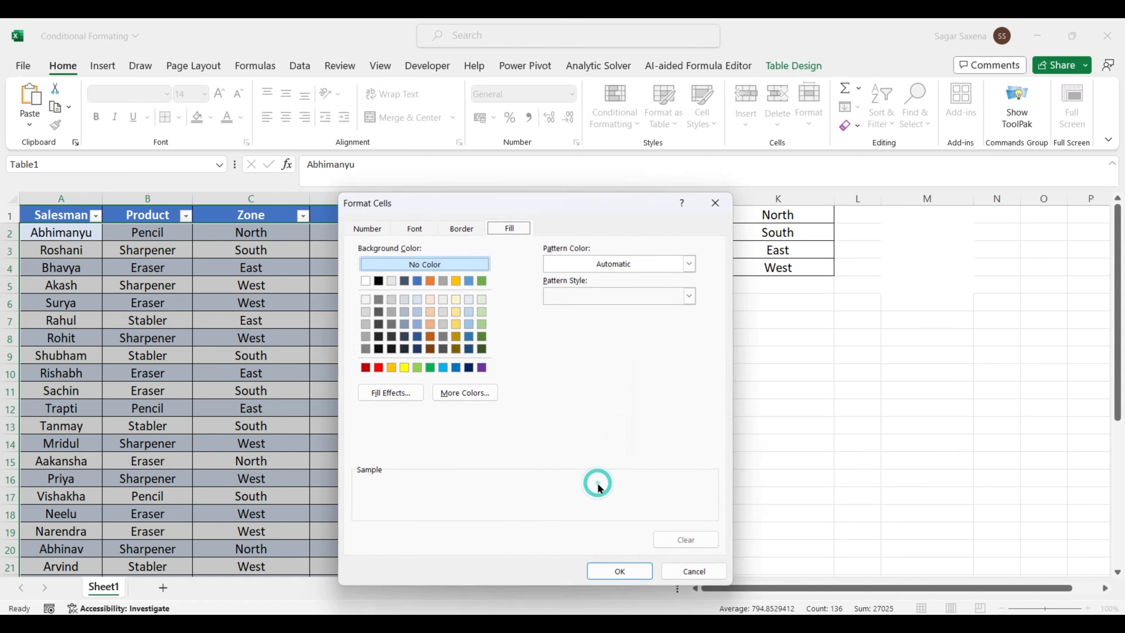
{"action": "left_click", "coordinate": [444, 369]}
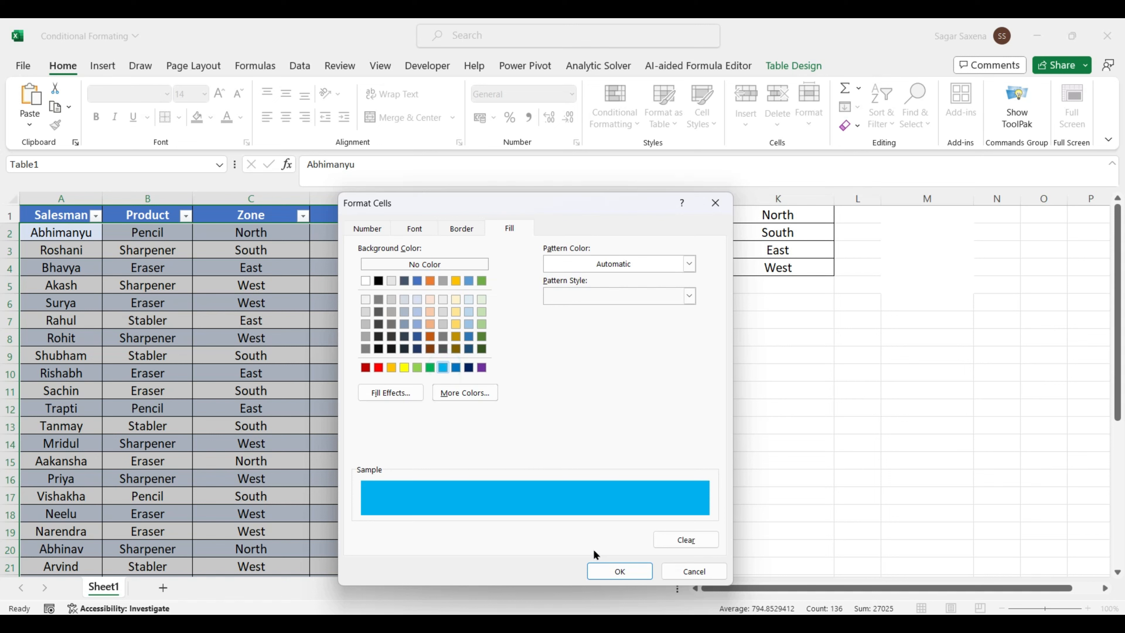
{"action": "left_click", "coordinate": [620, 571]}
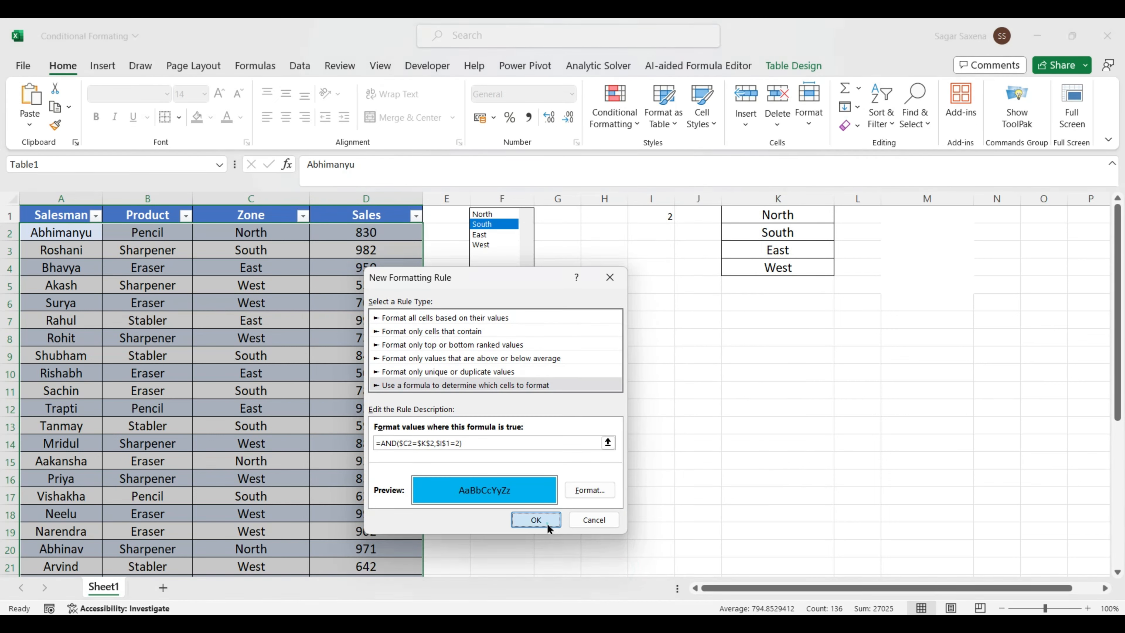
{"action": "left_click", "coordinate": [536, 520]}
{"action": "left_click", "coordinate": [732, 508]}
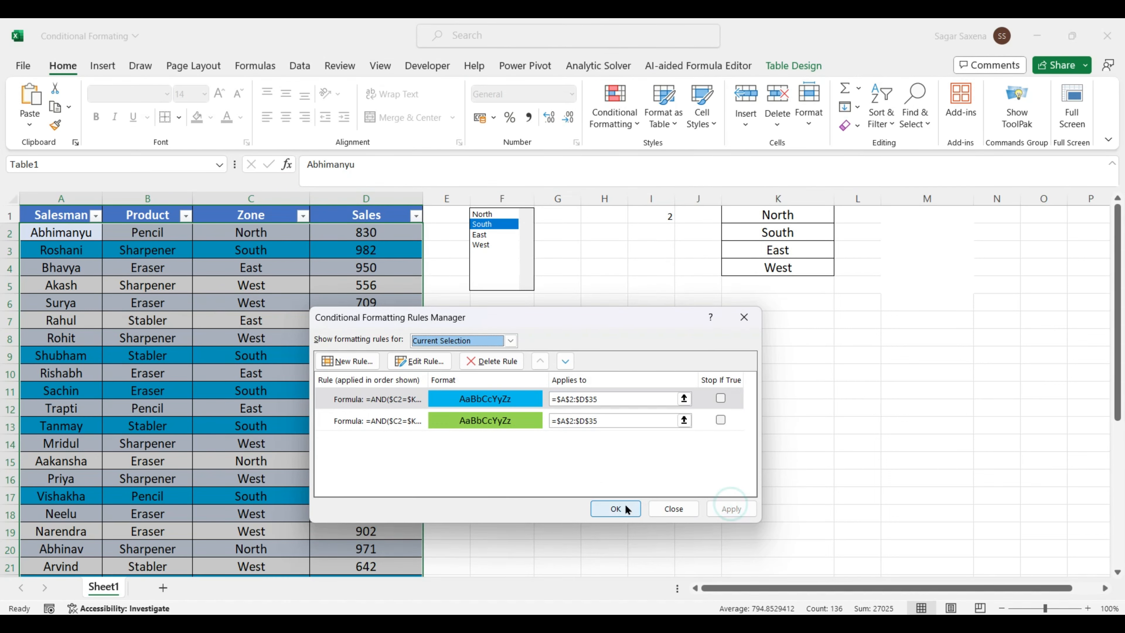
{"action": "left_click", "coordinate": [615, 508]}
Deselect the table and test the two rules by switching the list box between North, South and East, ending on East.
{"action": "left_click", "coordinate": [251, 287]}
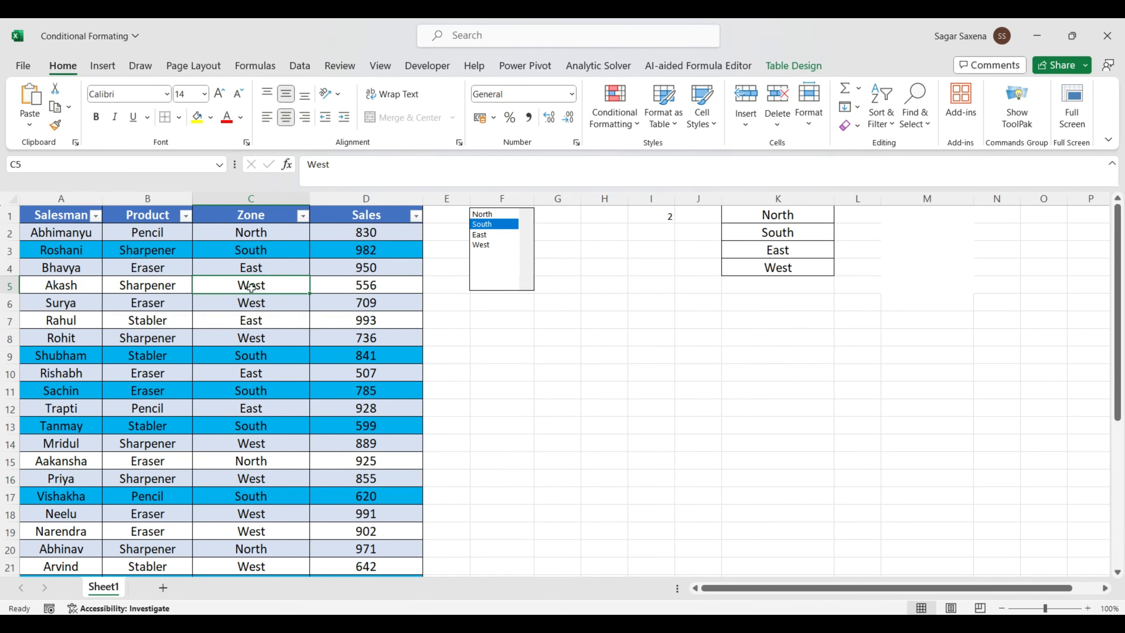
{"action": "key", "text": "Up"}
{"action": "key", "text": "Up"}
{"action": "key", "text": "Up"}
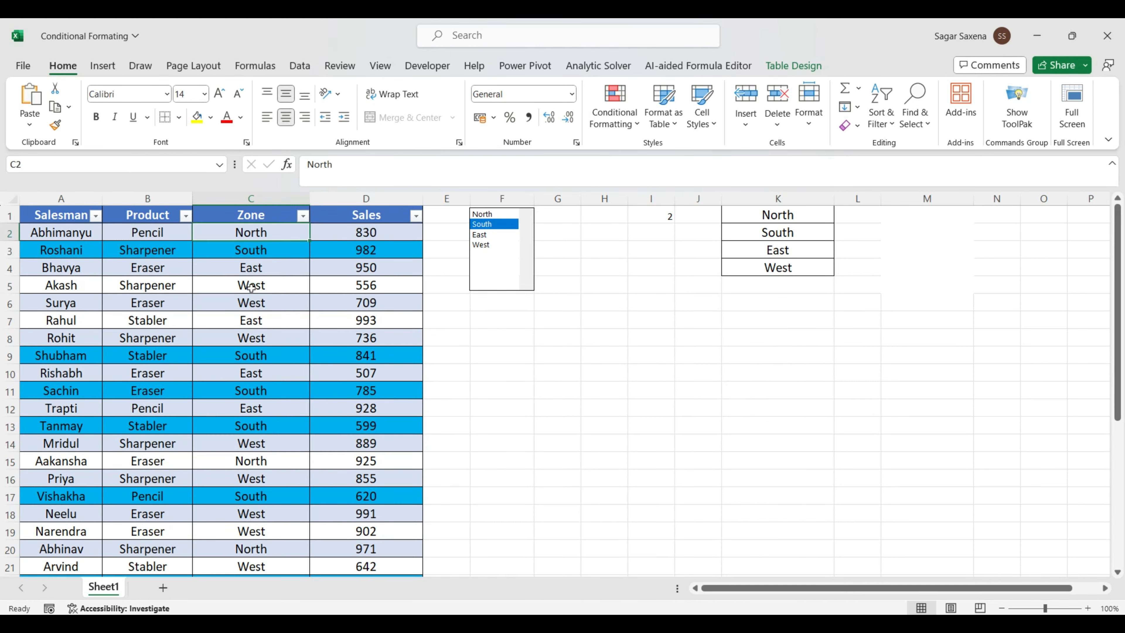
{"action": "key", "text": "Down"}
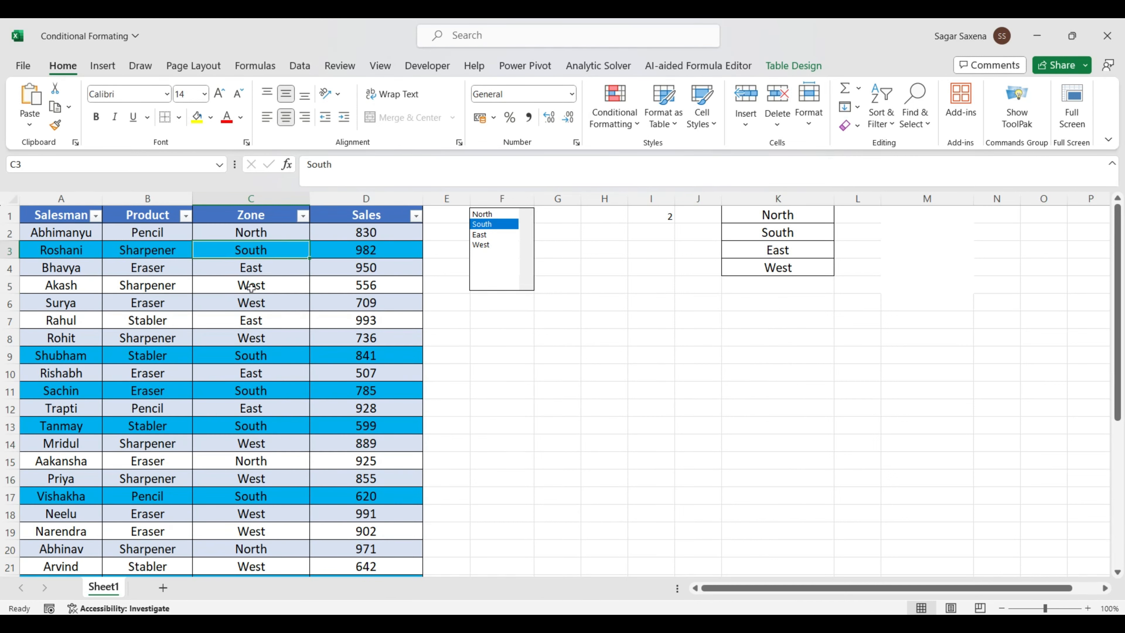
{"action": "left_click", "coordinate": [490, 215]}
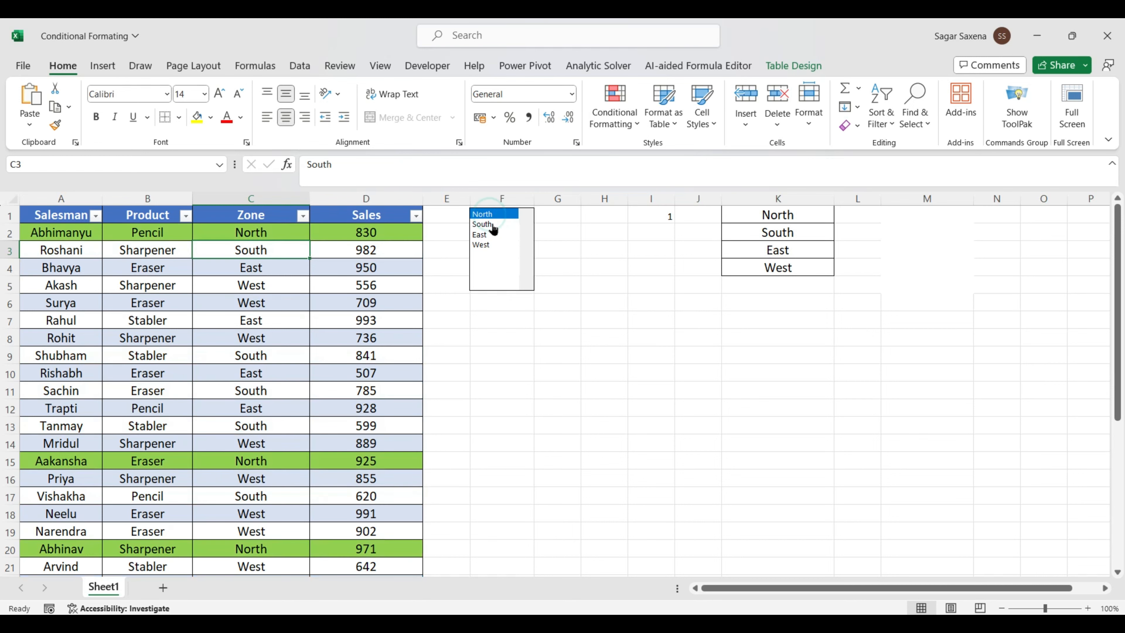
{"action": "left_click", "coordinate": [483, 224]}
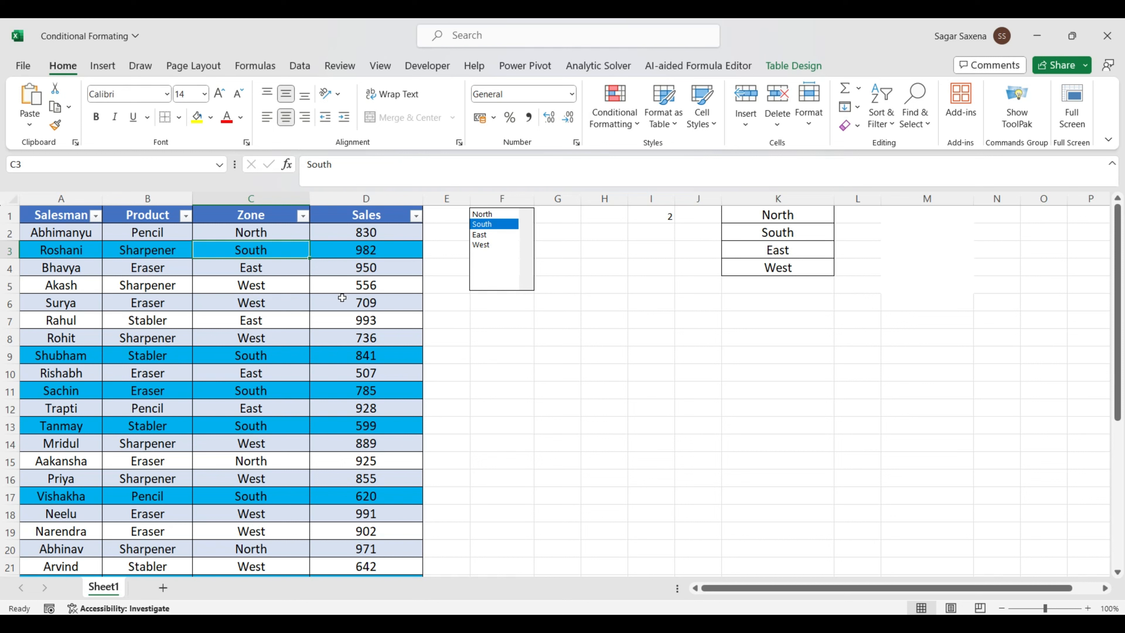
{"action": "left_click", "coordinate": [487, 215]}
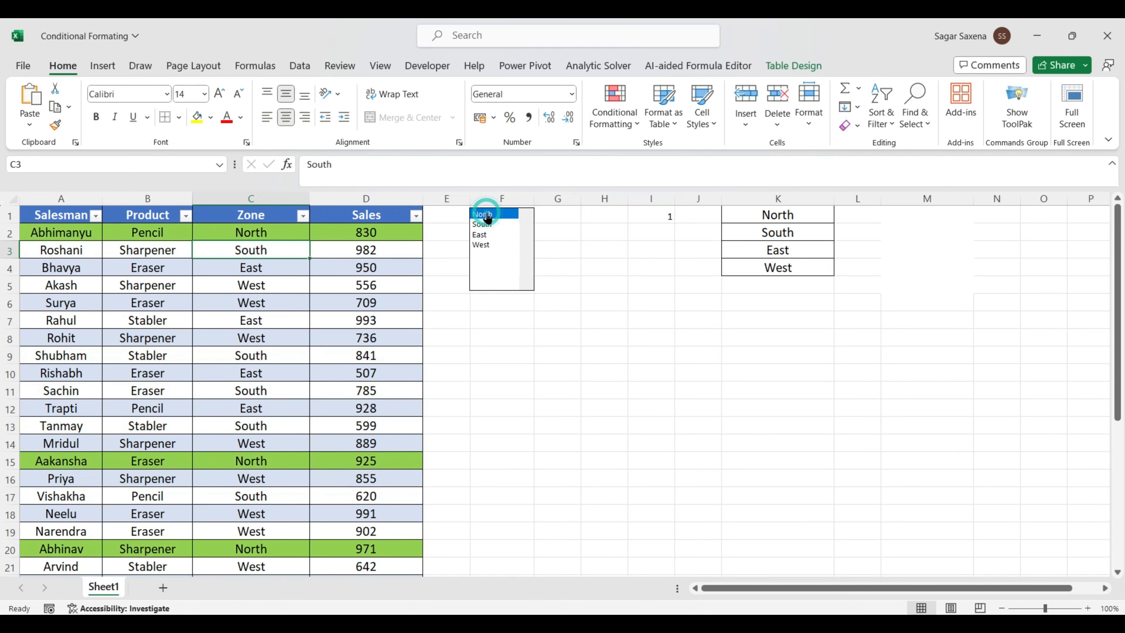
{"action": "left_click", "coordinate": [478, 236]}
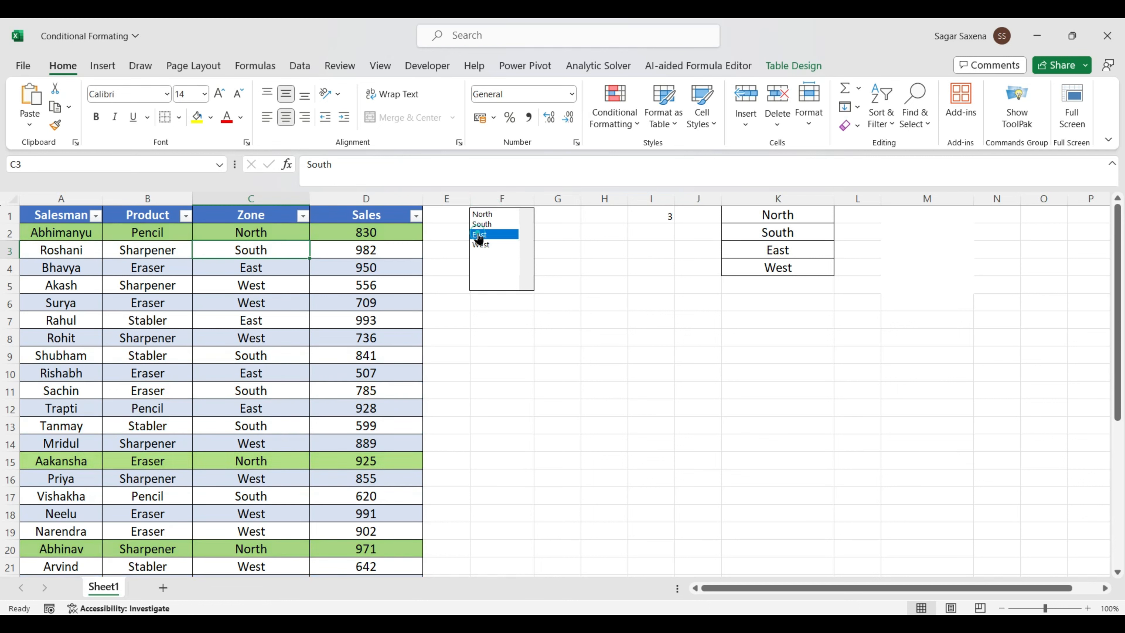
{"action": "left_click", "coordinate": [489, 217]}
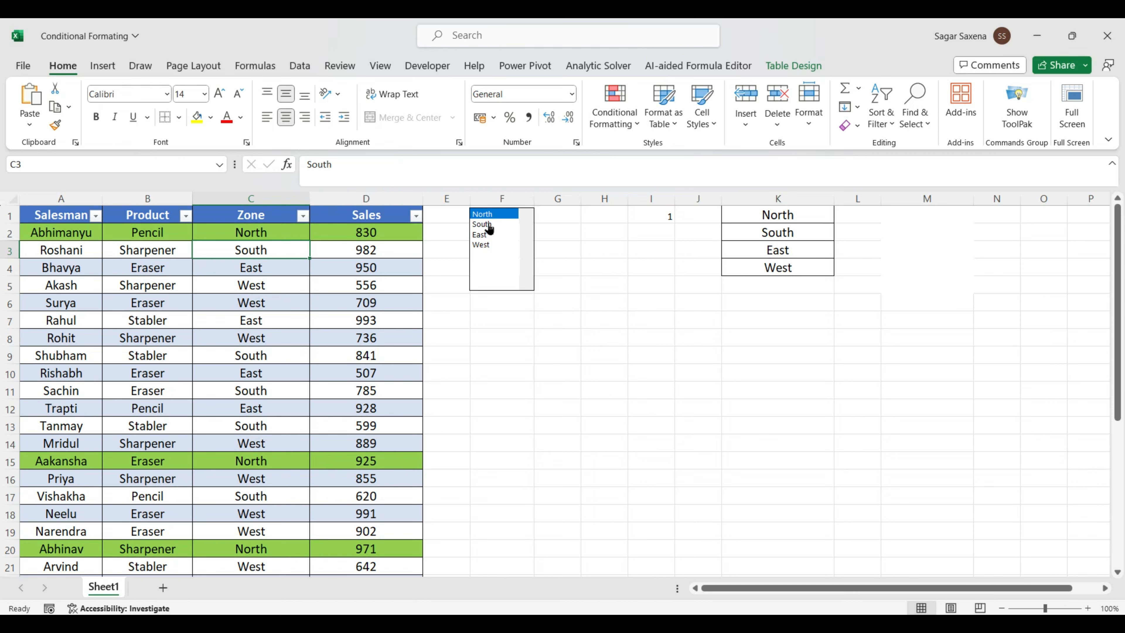
{"action": "left_click", "coordinate": [489, 225]}
{"action": "left_click", "coordinate": [489, 234]}
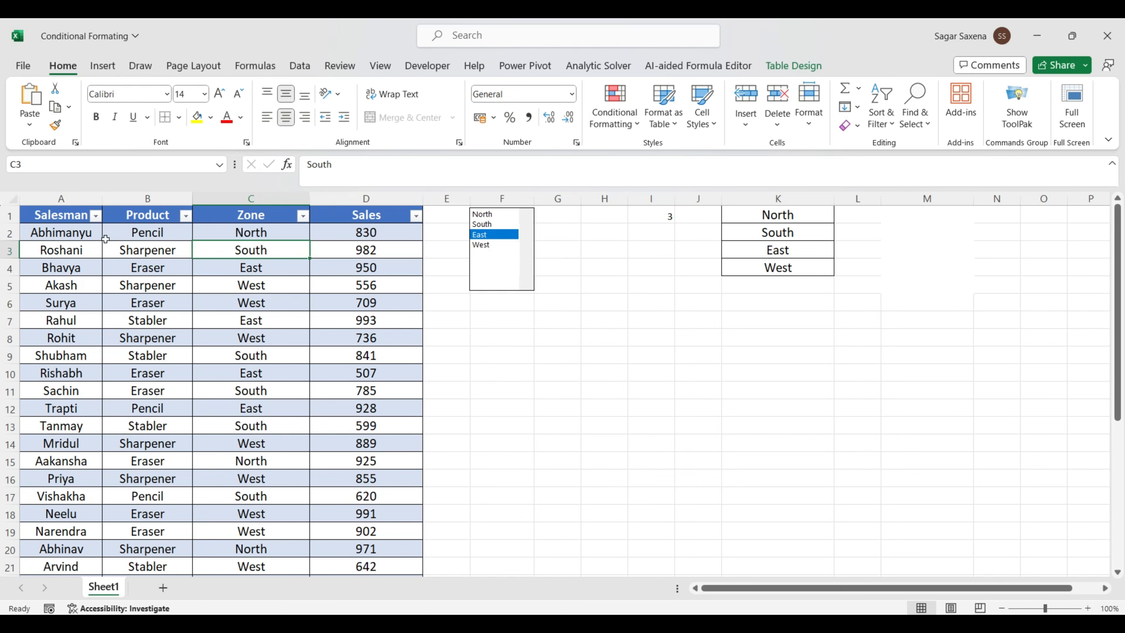
Select the sales table's data rows A2:D35 and copy the formula =AND($C2=$K$1,$I$1=1) from the light green formatting rule.
{"action": "left_click", "coordinate": [75, 234]}
{"action": "key", "text": "ctrl+shift+Right"}
{"action": "key", "text": "ctrl+shift+Down"}
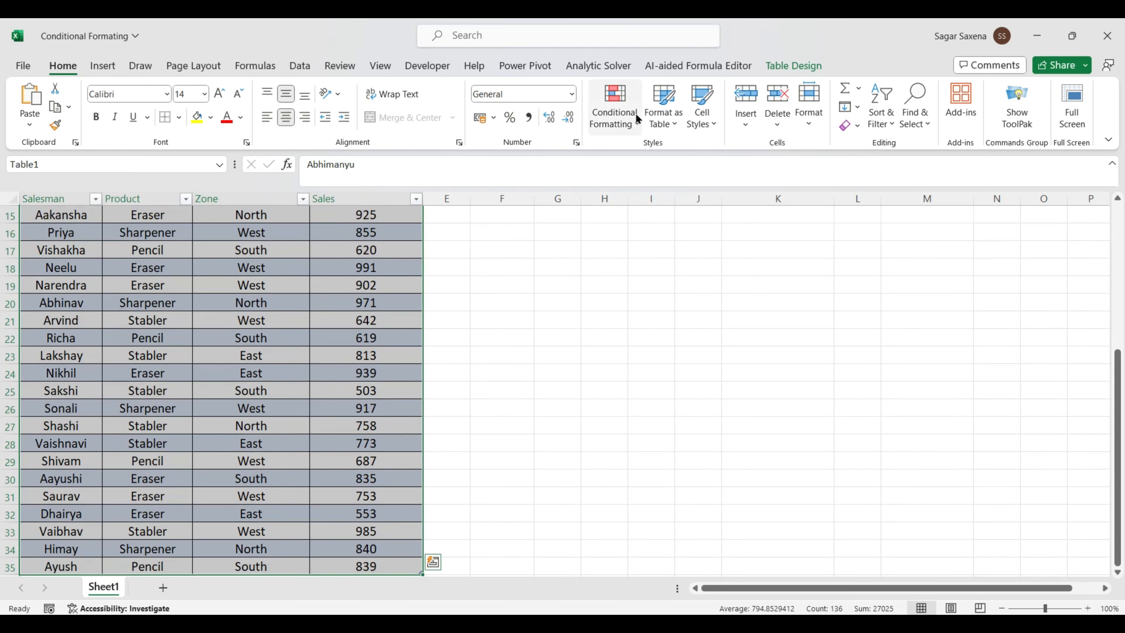
{"action": "left_click", "coordinate": [616, 129]}
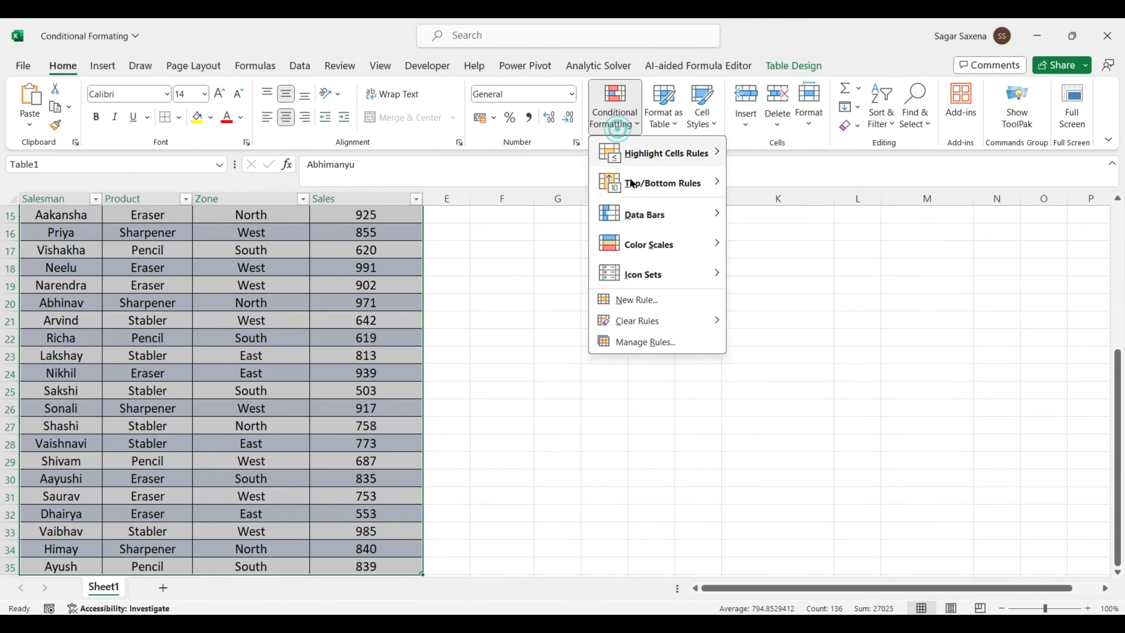
{"action": "left_click", "coordinate": [637, 340]}
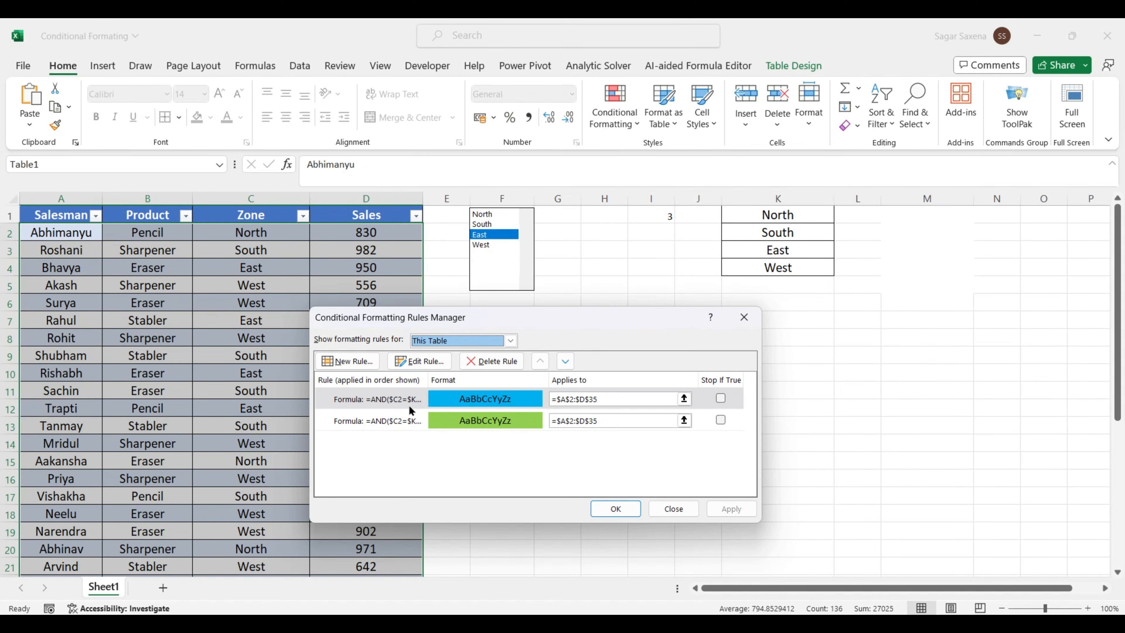
{"action": "double_click", "coordinate": [397, 423]}
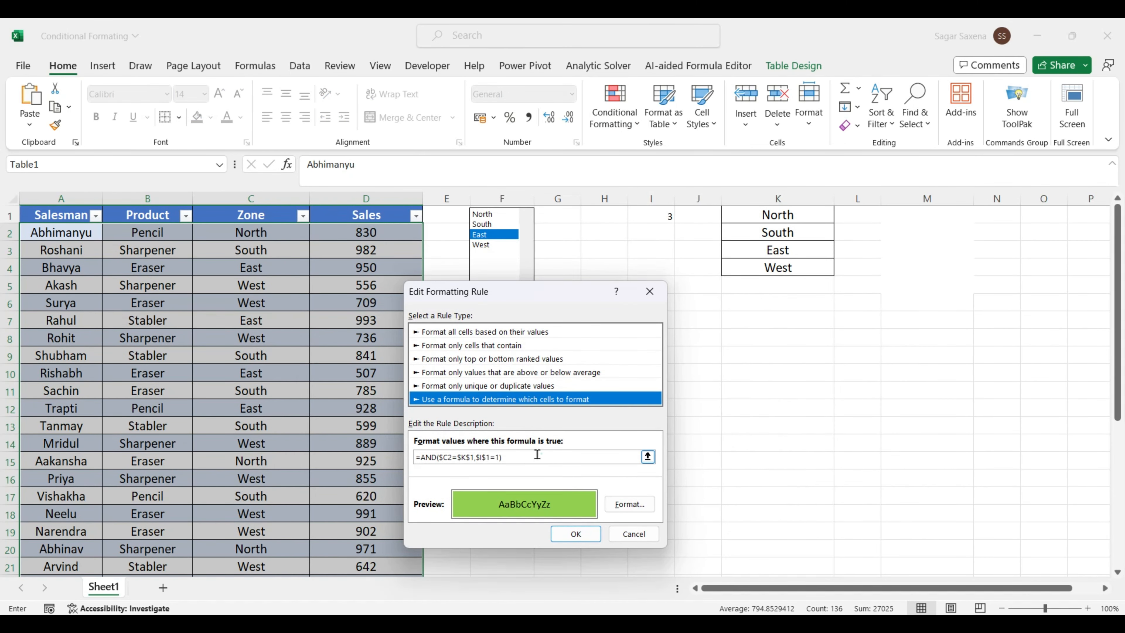
{"action": "left_click", "coordinate": [536, 454]}
{"action": "key", "text": "ctrl+c"}
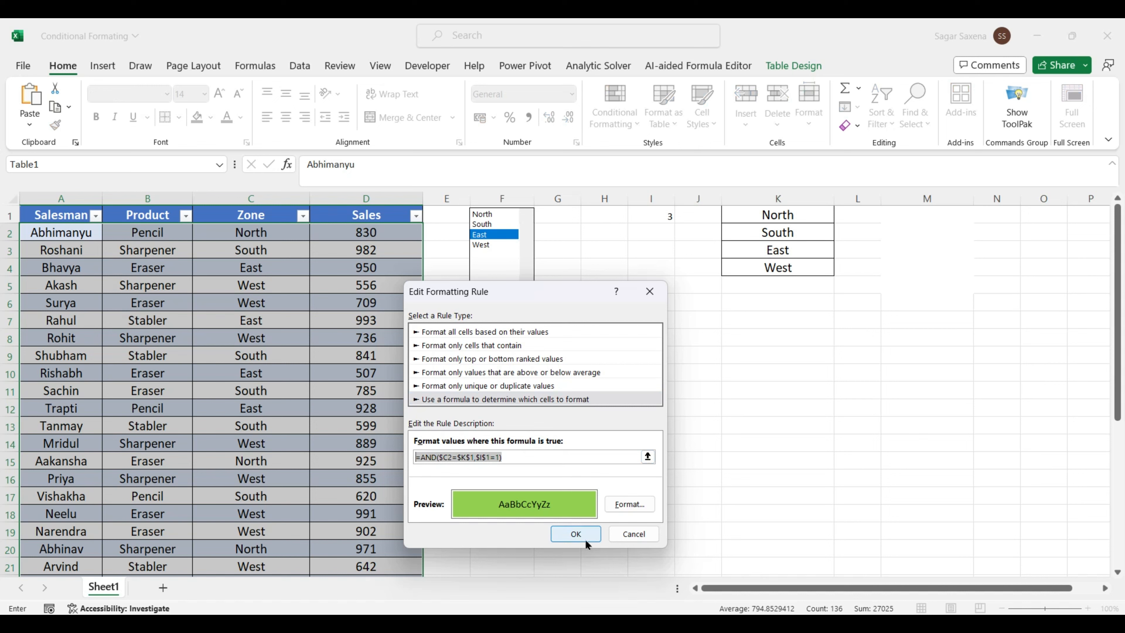
{"action": "left_click", "coordinate": [581, 534]}
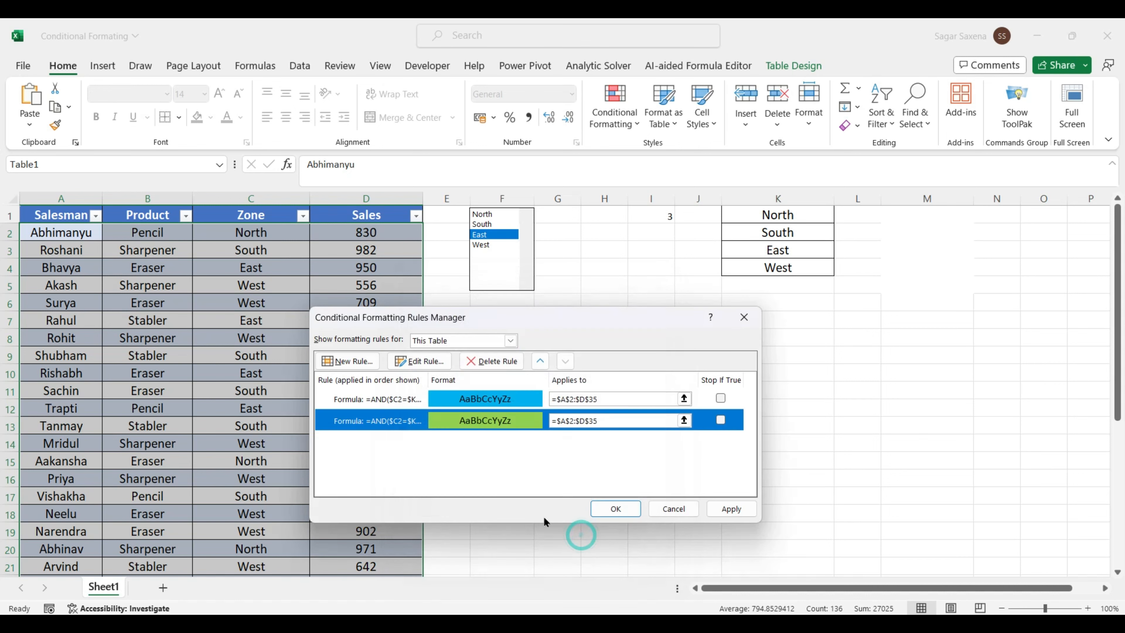
Add another formula-based rule from the copied formula, changed to =AND($C2=$K$3,$I$1=3).
{"action": "left_click", "coordinate": [357, 362]}
{"action": "left_click", "coordinate": [436, 385]}
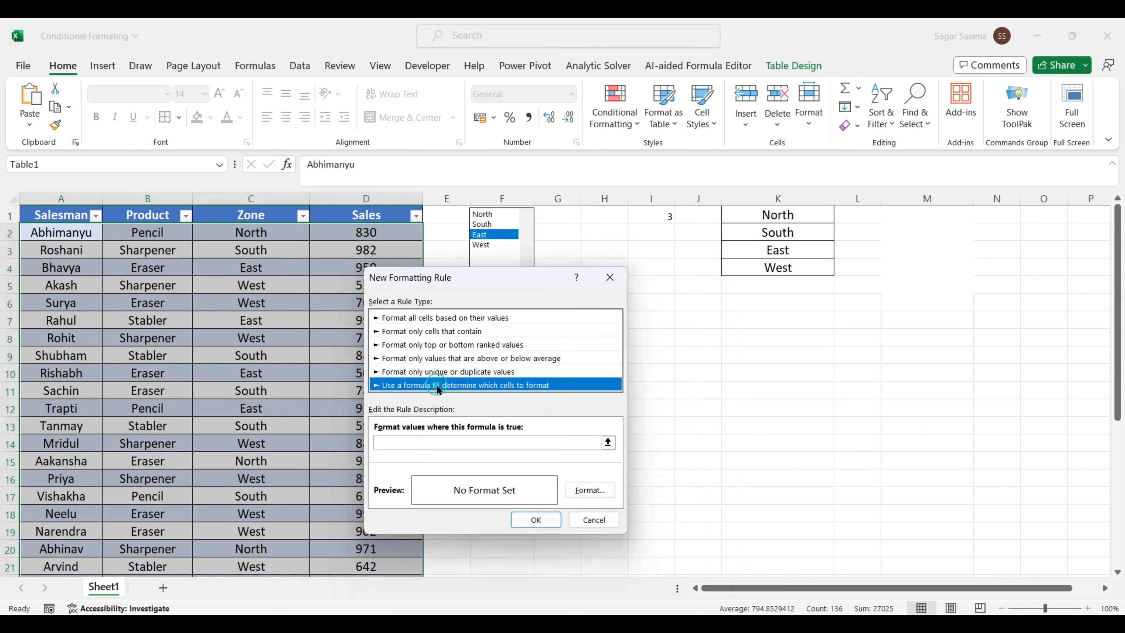
{"action": "left_click", "coordinate": [429, 443]}
{"action": "key", "text": "ctrl+v"}
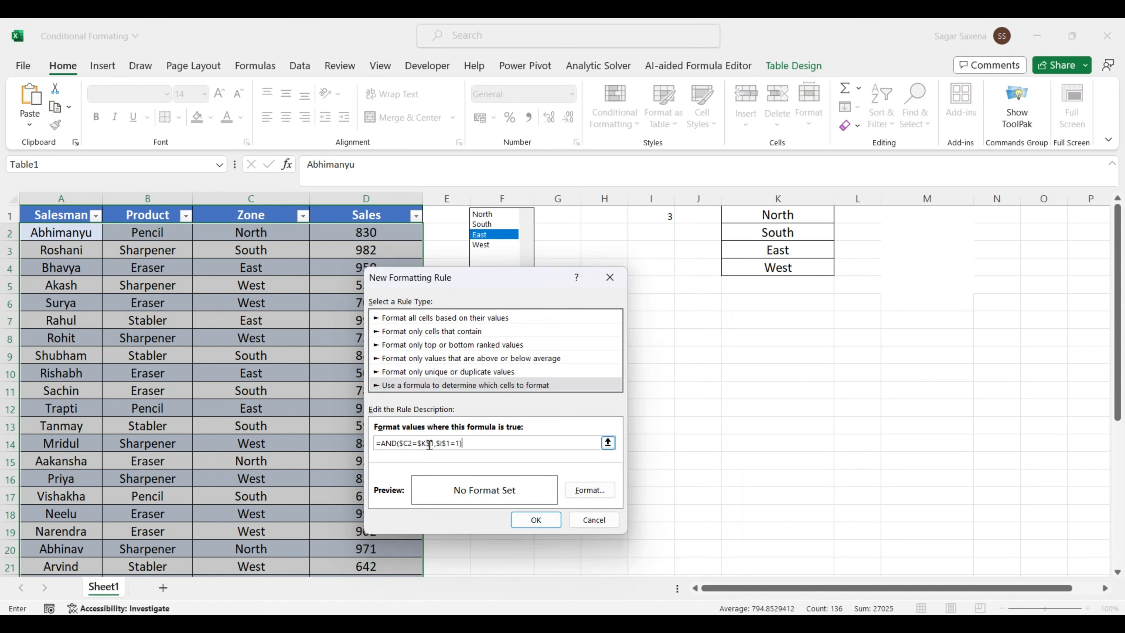
{"action": "left_click", "coordinate": [433, 444]}
{"action": "type", "text": ","}
Give the East zone rule an orange fill and apply it to the sales table.
{"action": "left_click", "coordinate": [589, 488]}
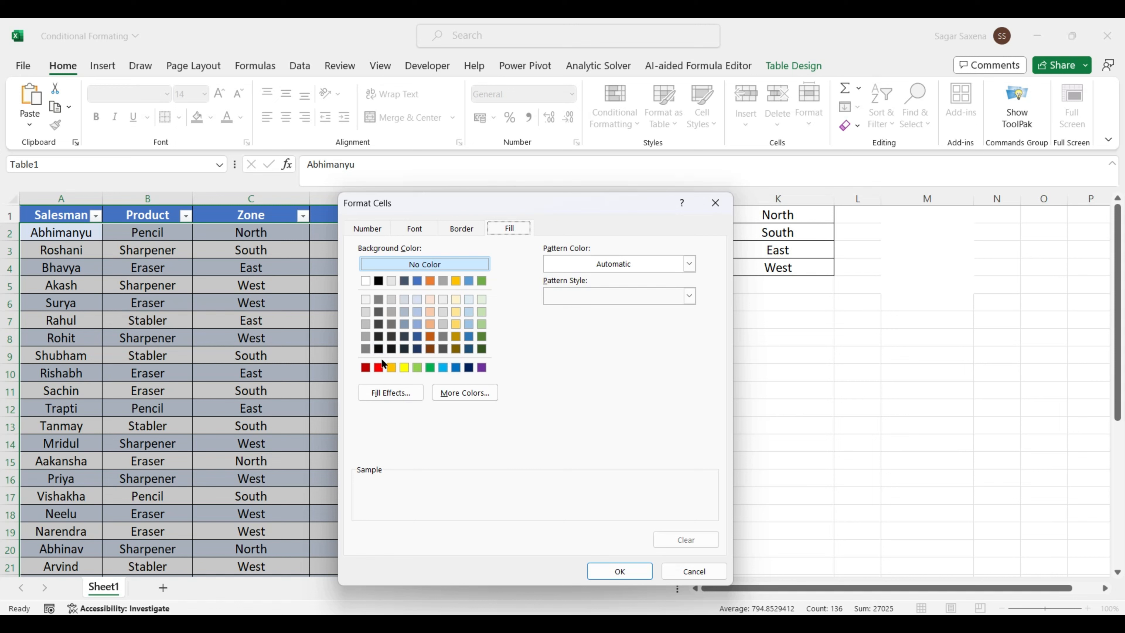
{"action": "left_click", "coordinate": [391, 368]}
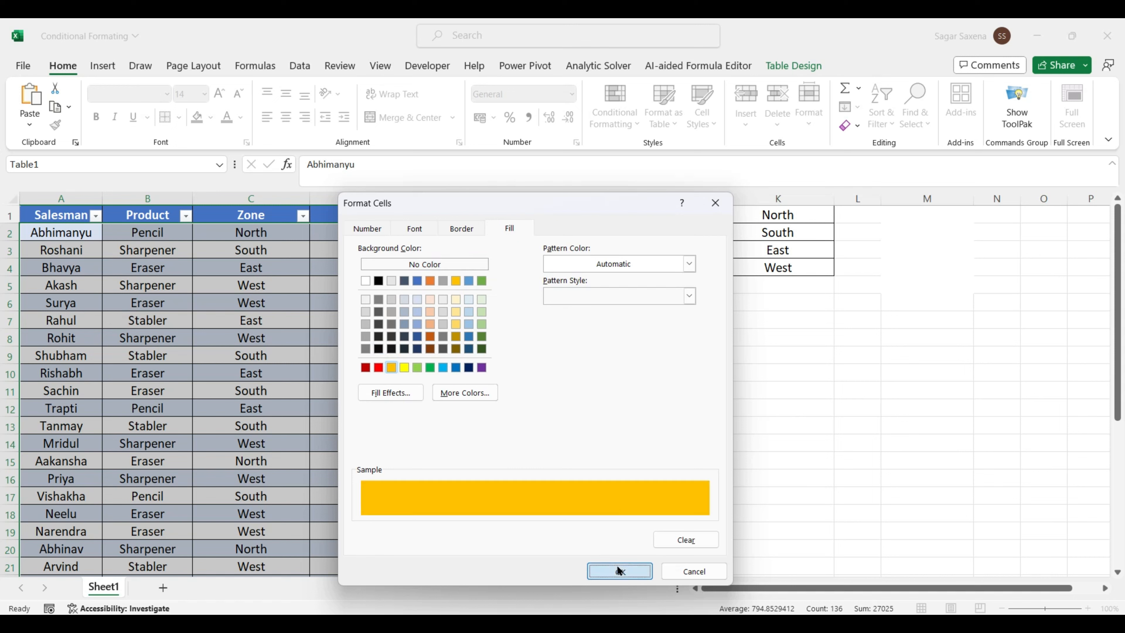
{"action": "left_click", "coordinate": [618, 571]}
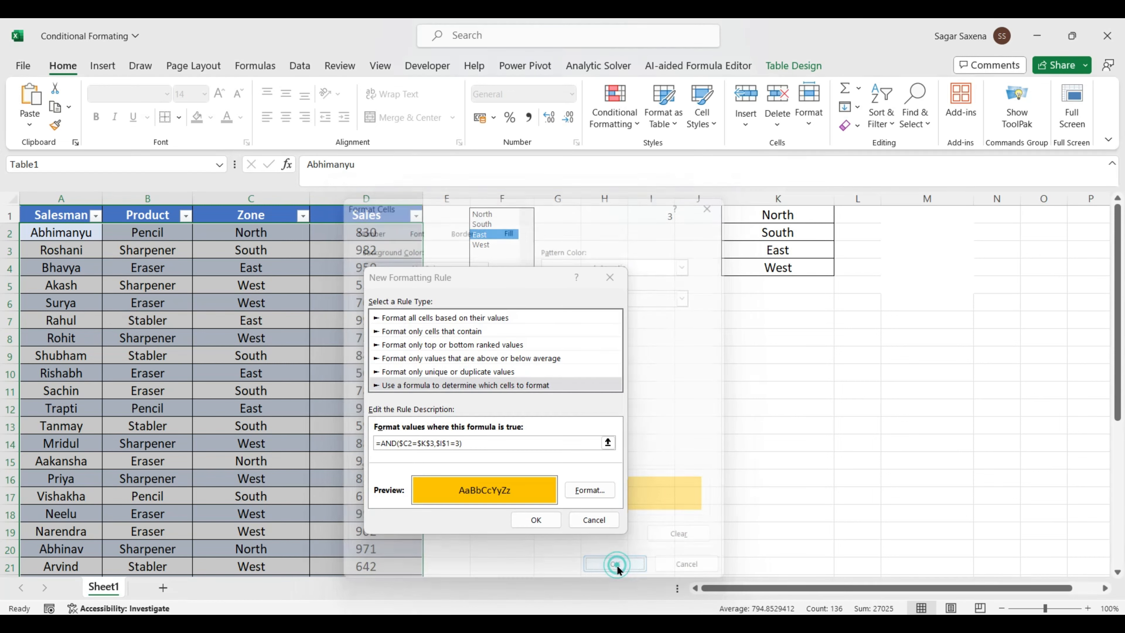
{"action": "left_click", "coordinate": [536, 520]}
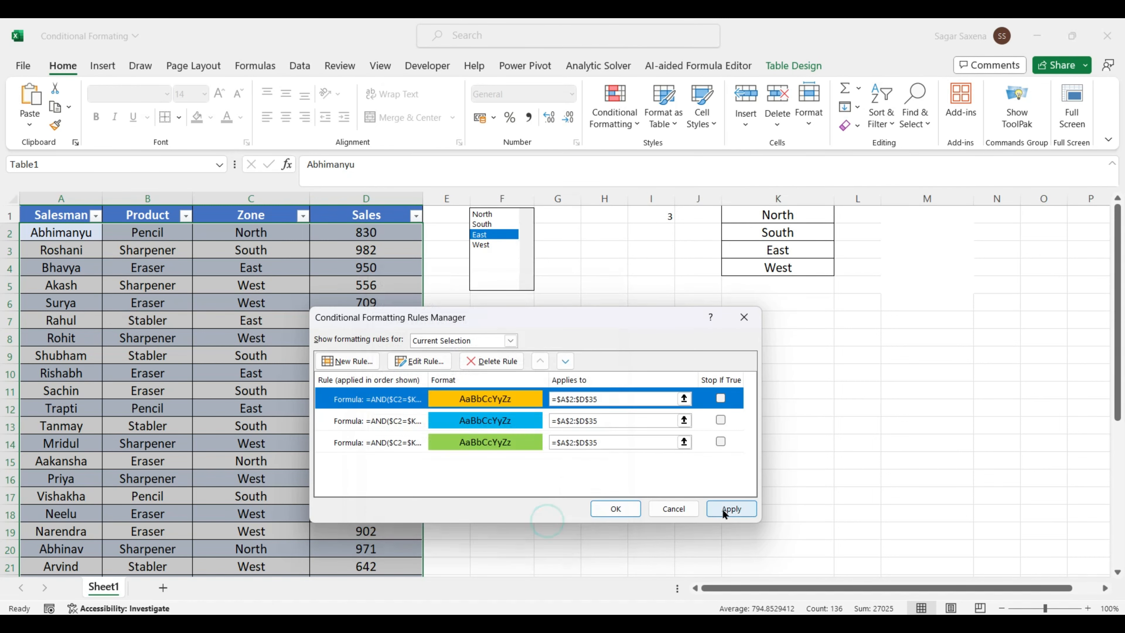
{"action": "left_click", "coordinate": [722, 509]}
{"action": "left_click", "coordinate": [620, 508]}
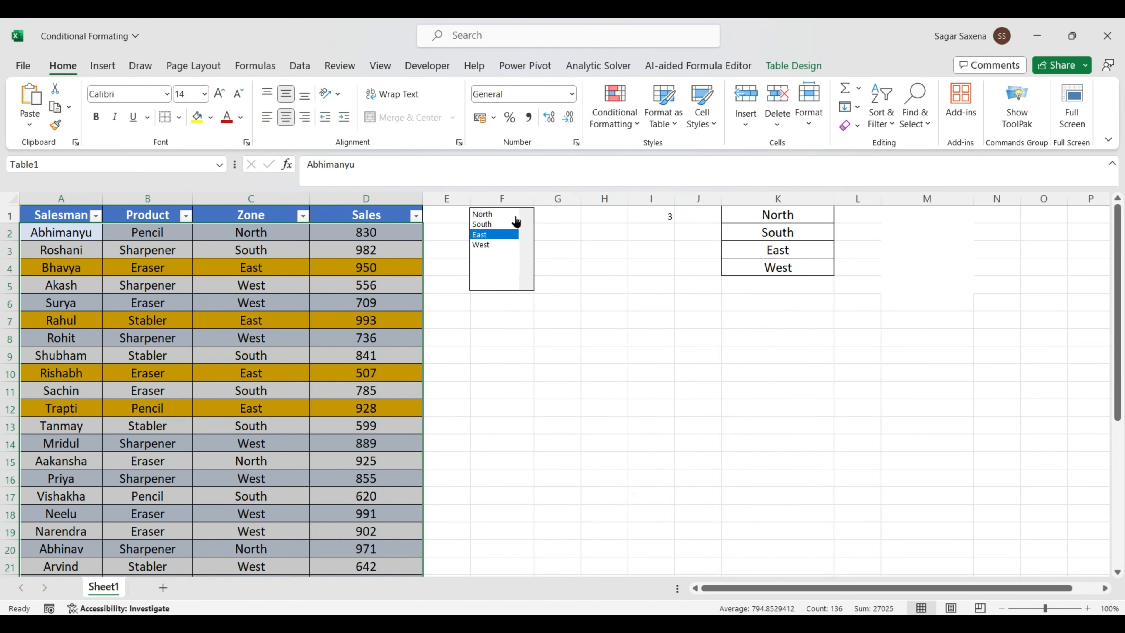
Deselect the table and test the three rules by choosing North, South and East in the list box.
{"action": "left_click", "coordinate": [323, 289]}
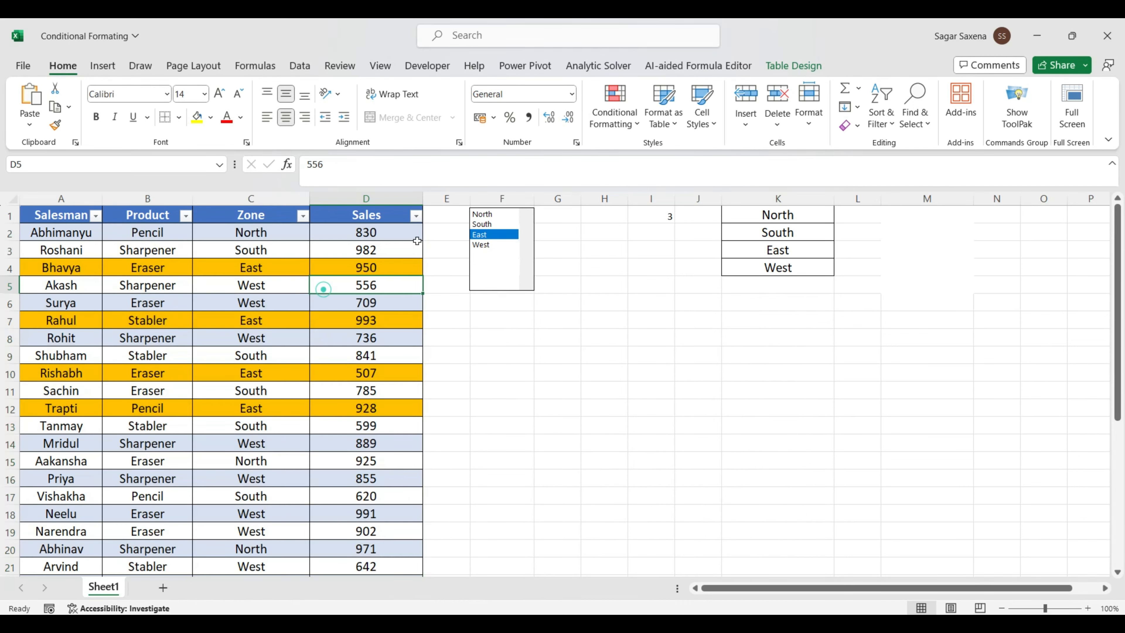
{"action": "left_click", "coordinate": [493, 215]}
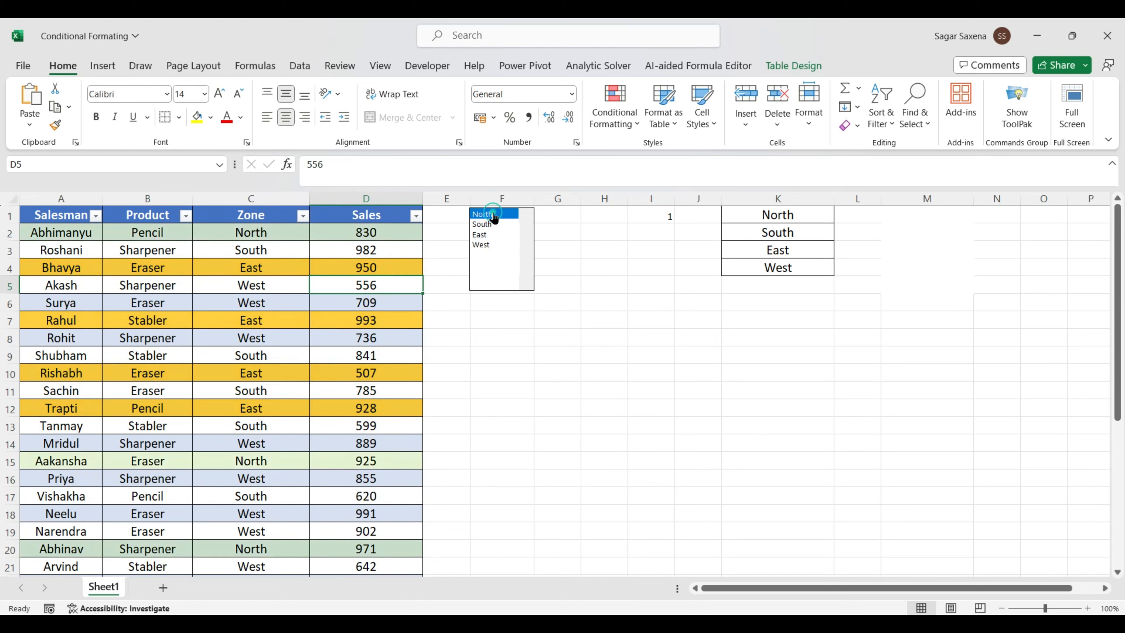
{"action": "left_click", "coordinate": [483, 225]}
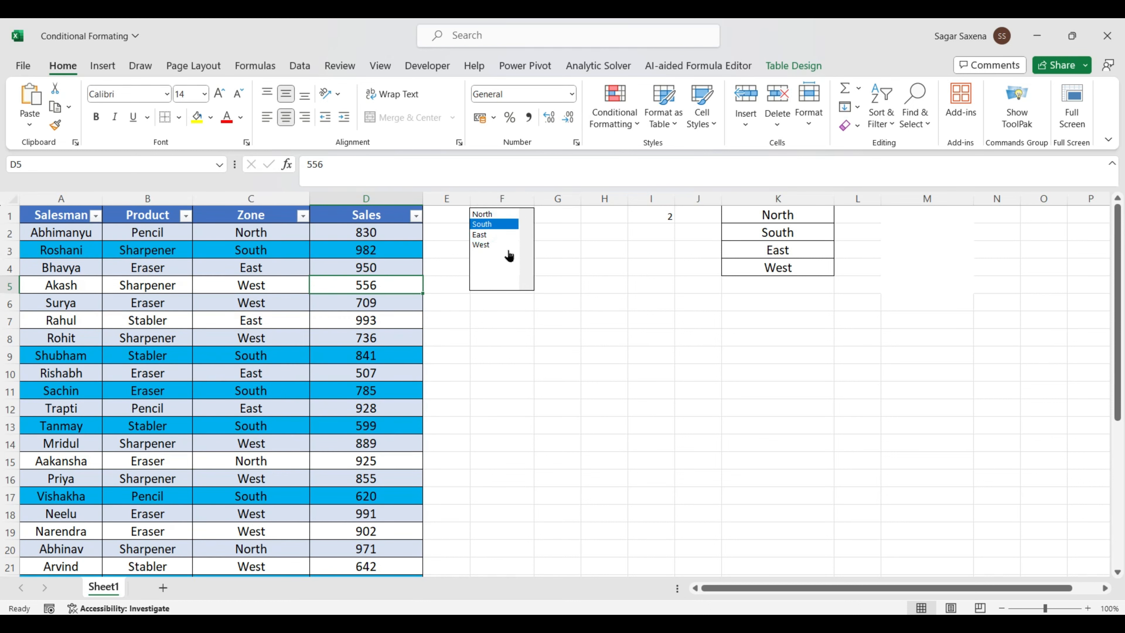
{"action": "left_click", "coordinate": [487, 235]}
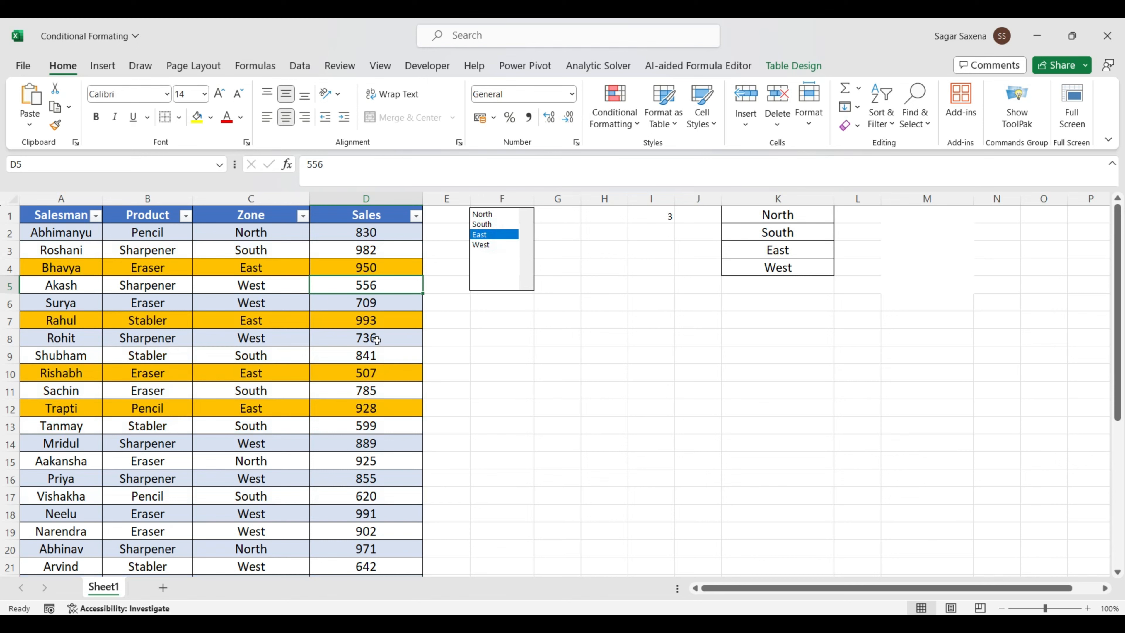
Examine the East row highlighting down to the end of the sales table, and return to the first rows.
{"action": "left_click", "coordinate": [302, 473]}
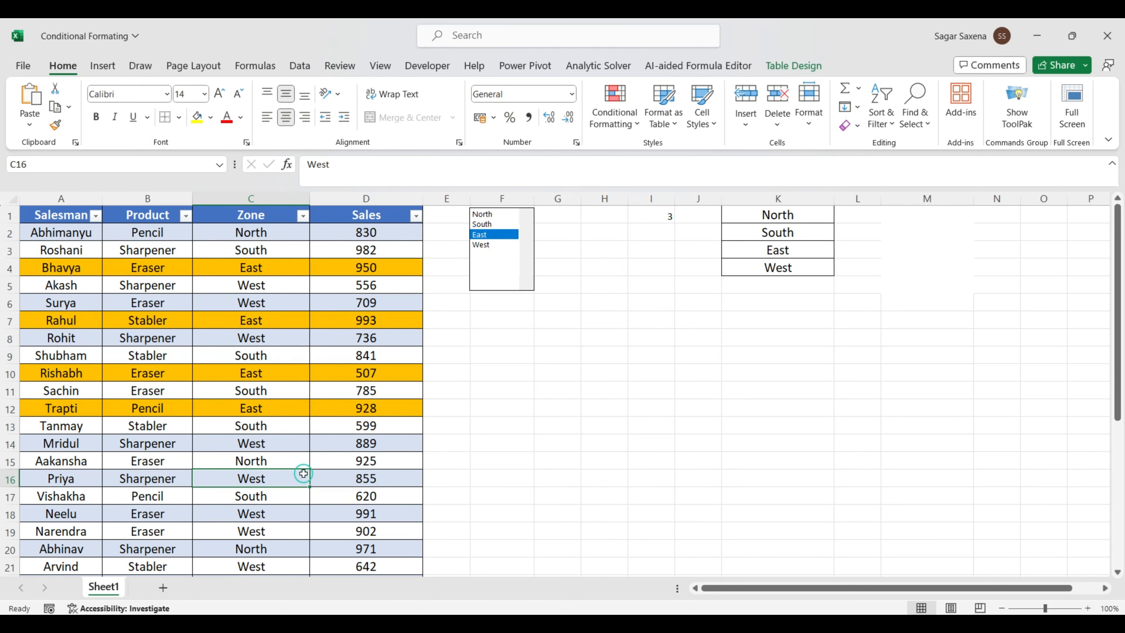
{"action": "key", "text": "Down"}
{"action": "key", "text": "Down"}
{"action": "key", "text": "Down"}
{"action": "key", "text": "Down"}
{"action": "key", "text": "Down"}
{"action": "key", "text": "Down"}
{"action": "key", "text": "Down"}
{"action": "key", "text": "Down"}
{"action": "key", "text": "Down"}
{"action": "key", "text": "Down"}
{"action": "key", "text": "Down"}
{"action": "key", "text": "Down"}
{"action": "key", "text": "Down"}
{"action": "key", "text": "Down"}
{"action": "key", "text": "Down"}
{"action": "key", "text": "Down"}
{"action": "key", "text": "Down"}
{"action": "key", "text": "Down"}
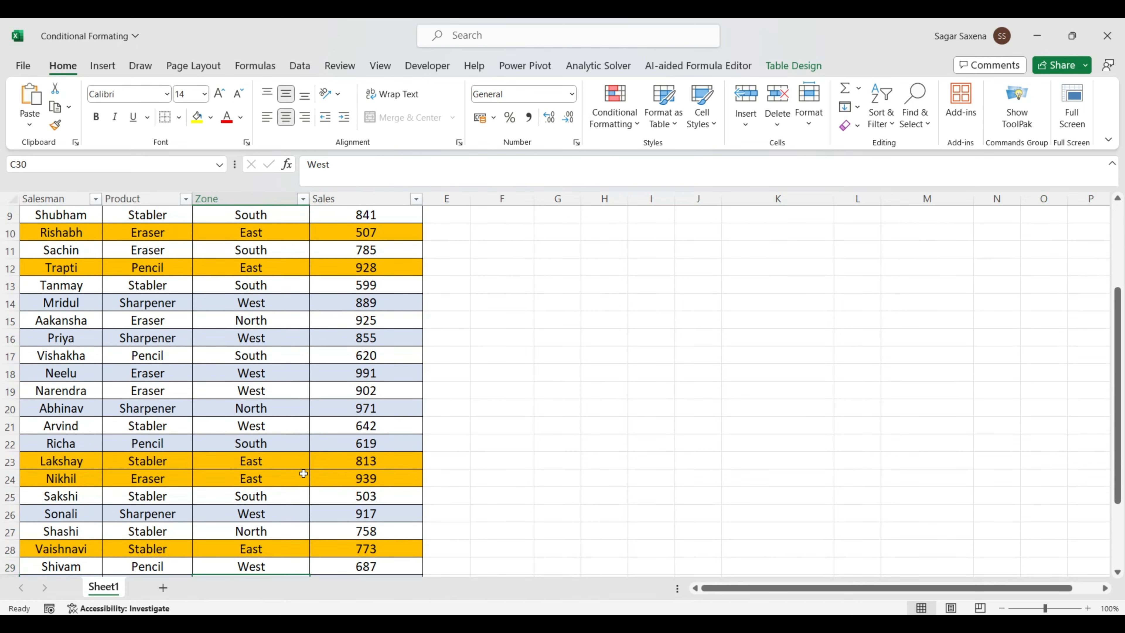
{"action": "key", "text": "Down"}
{"action": "key", "text": "Down"}
{"action": "key", "text": "Down"}
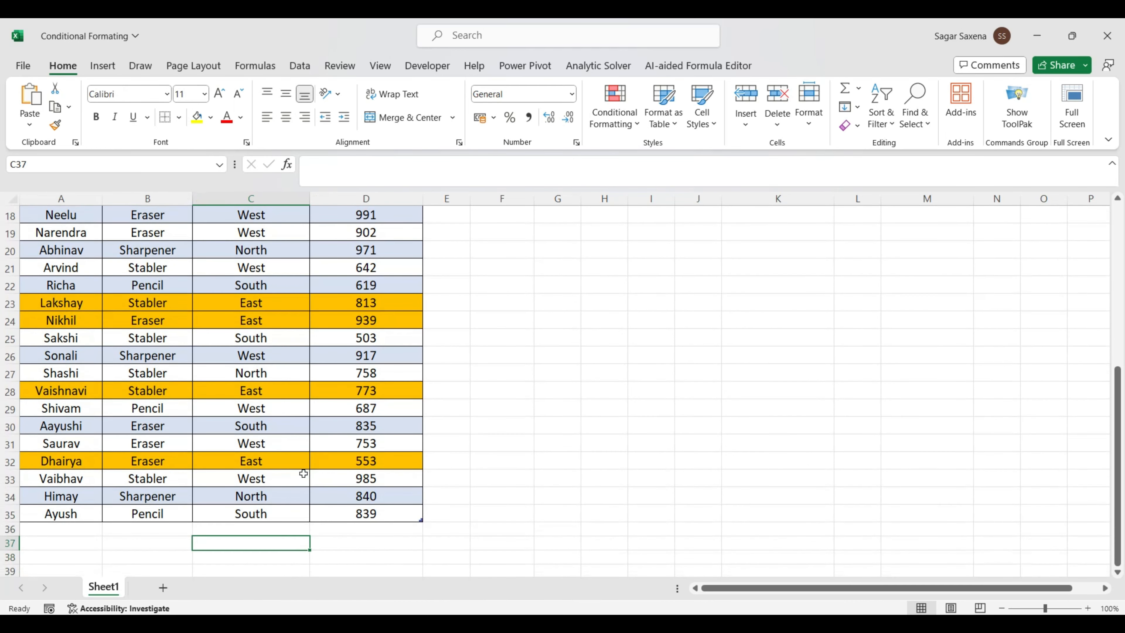
{"action": "key", "text": "Up"}
{"action": "key", "text": "Up"}
{"action": "key", "text": "Up"}
{"action": "key", "text": "Up"}
{"action": "key", "text": "Up"}
{"action": "key", "text": "Up"}
{"action": "key", "text": "Up"}
{"action": "key", "text": "Up"}
{"action": "key", "text": "Up"}
{"action": "key", "text": "Up"}
{"action": "key", "text": "Up"}
{"action": "key", "text": "Up"}
{"action": "key", "text": "Up"}
{"action": "key", "text": "Up"}
{"action": "key", "text": "Up"}
{"action": "key", "text": "Up"}
{"action": "key", "text": "Up"}
{"action": "key", "text": "Up"}
{"action": "key", "text": "Up"}
{"action": "key", "text": "Up"}
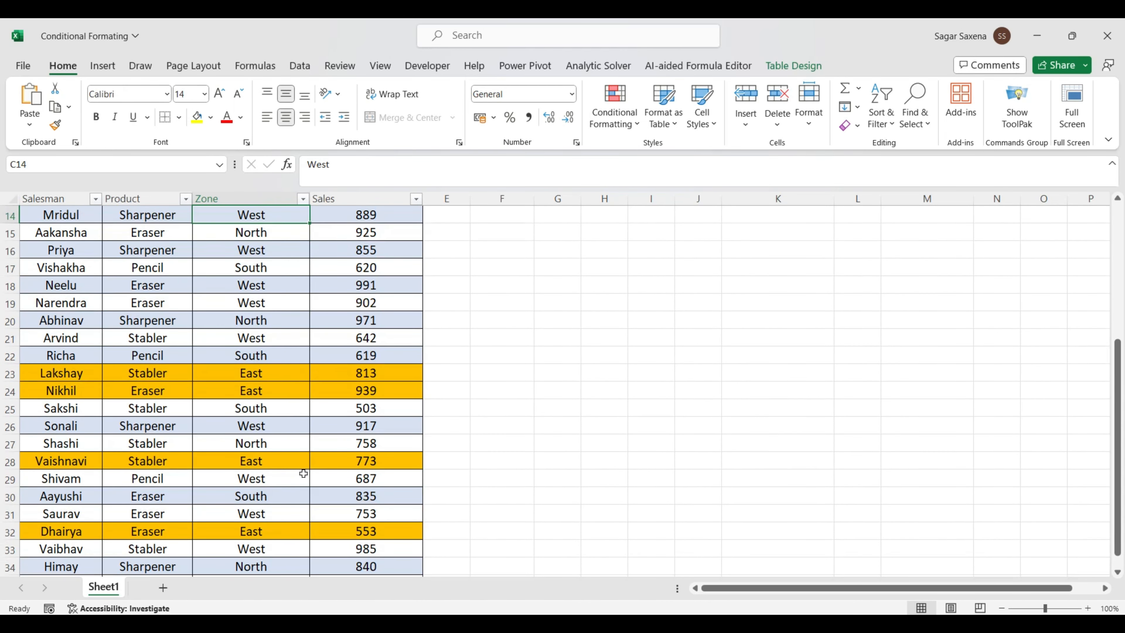
{"action": "key", "text": "ctrl+Up"}
{"action": "key", "text": "Down"}
{"action": "key", "text": "Down"}
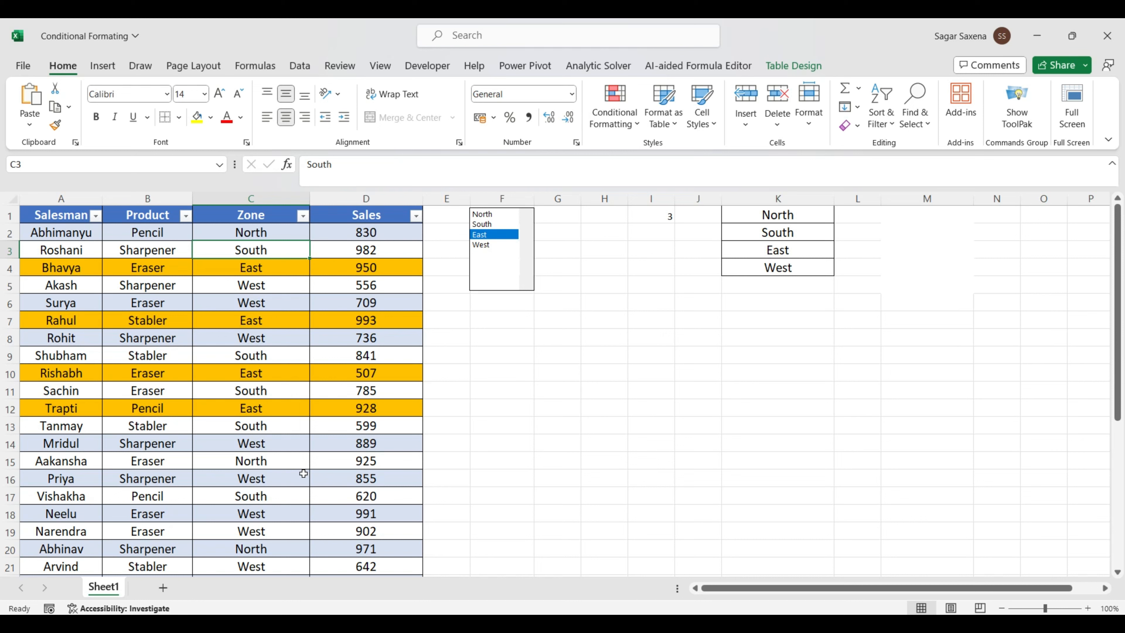
Choose West and then North in the list box to compare their row highlighting.
{"action": "left_click", "coordinate": [487, 245]}
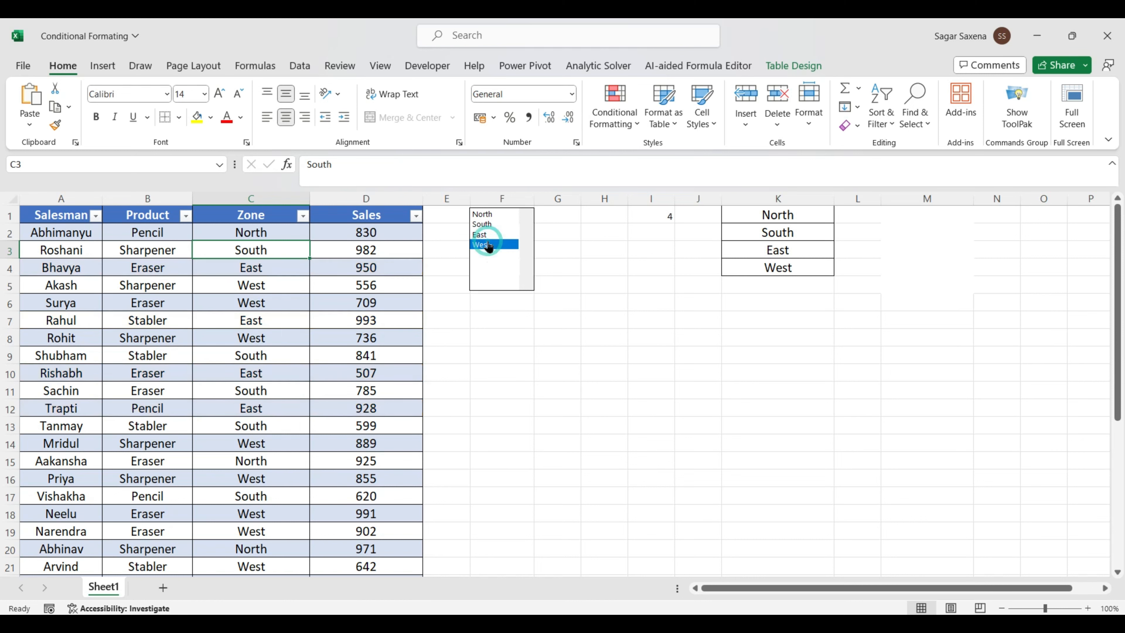
{"action": "left_click", "coordinate": [486, 214]}
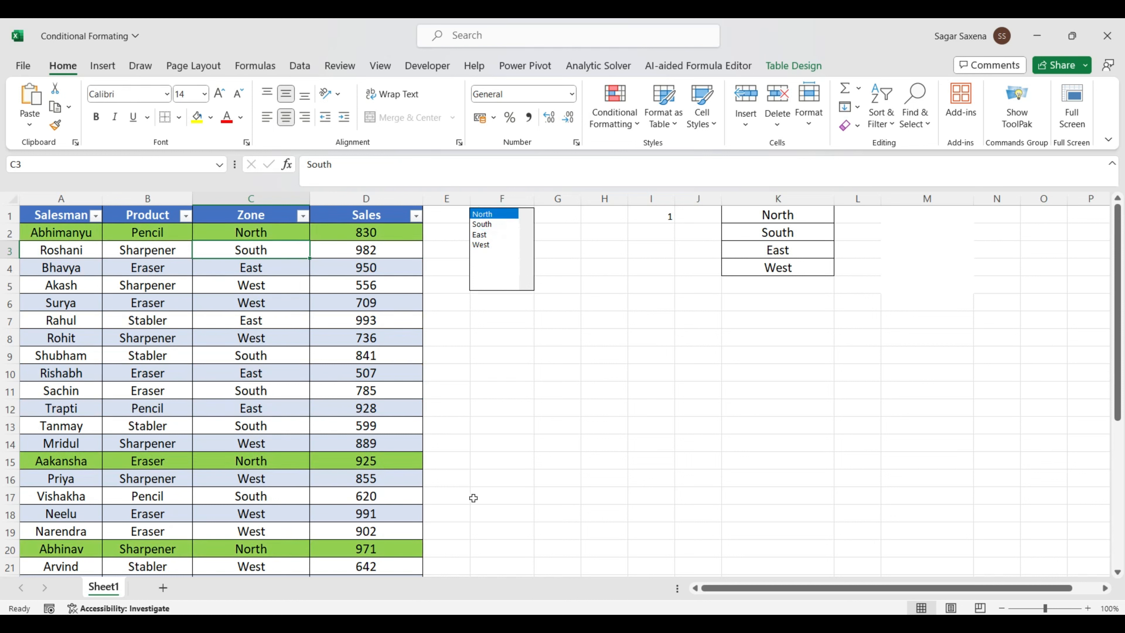